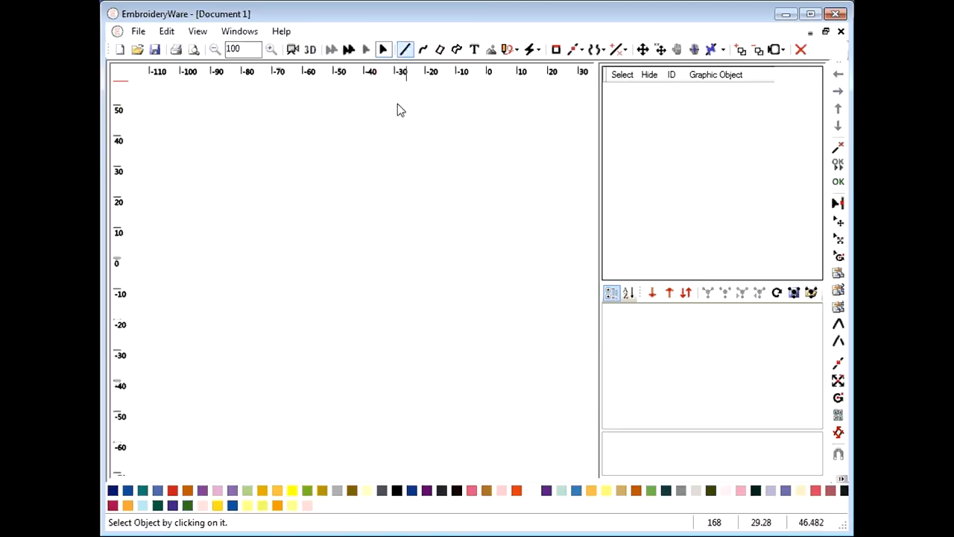
Activate the Line tool for drawing straight stitch lines on the empty canvas
click(404, 50)
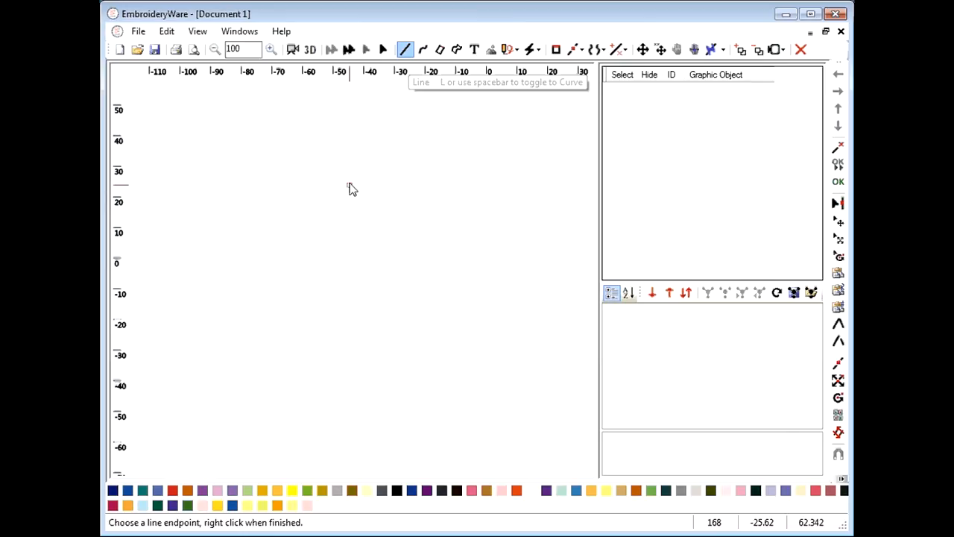
Draw a closed five-point star outline and finish it as a stitched object
click(309, 204)
click(357, 147)
click(371, 223)
click(302, 166)
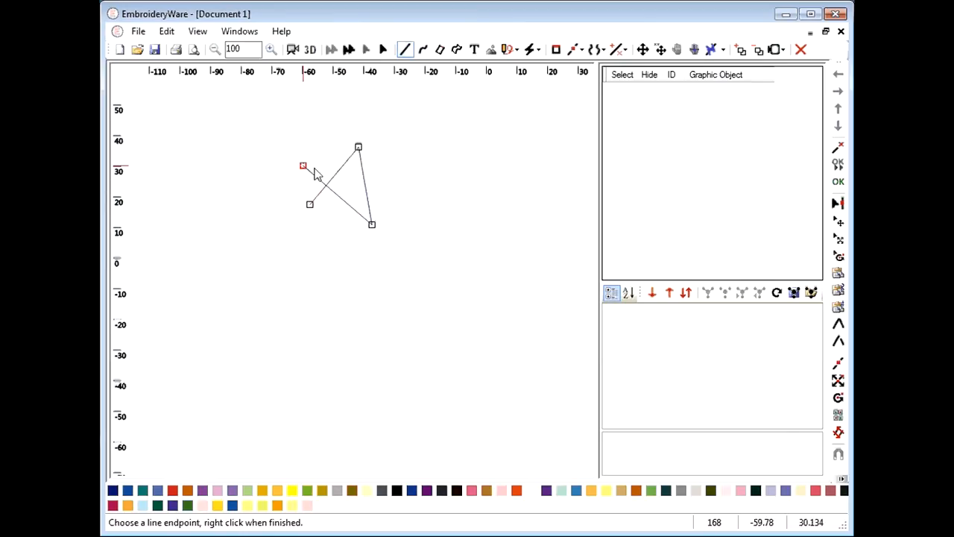
click(400, 179)
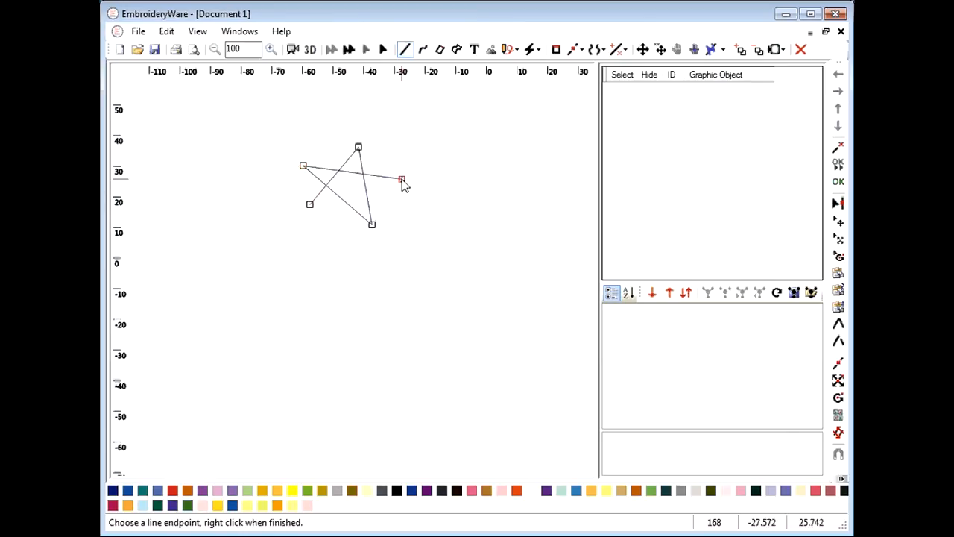
click(311, 209)
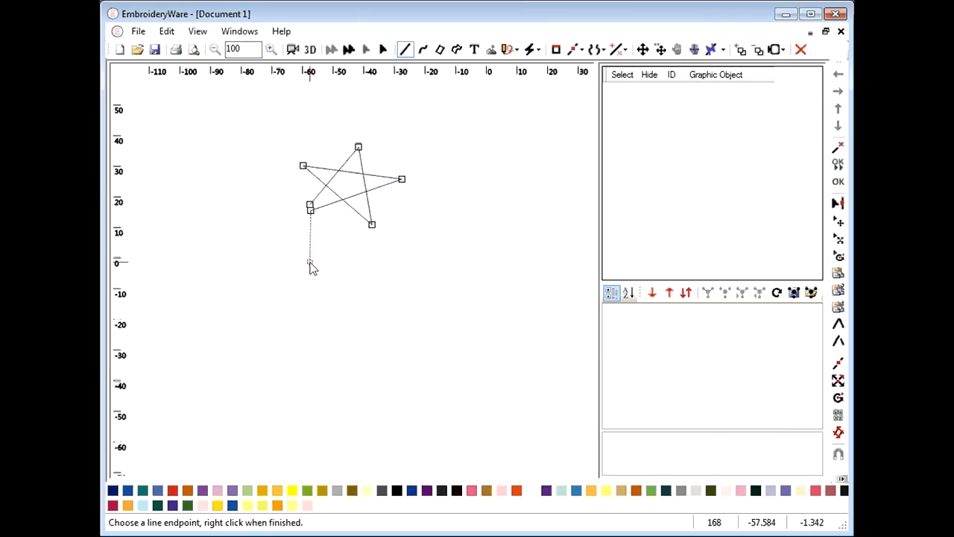
click(839, 181)
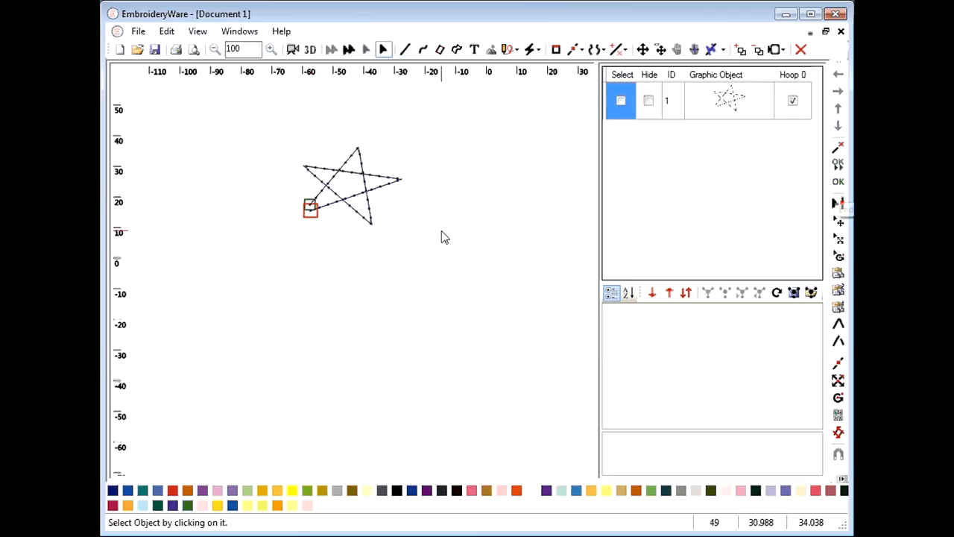
Draw a horizontal straight line below the star as a second object, then select the star
click(406, 52)
click(309, 231)
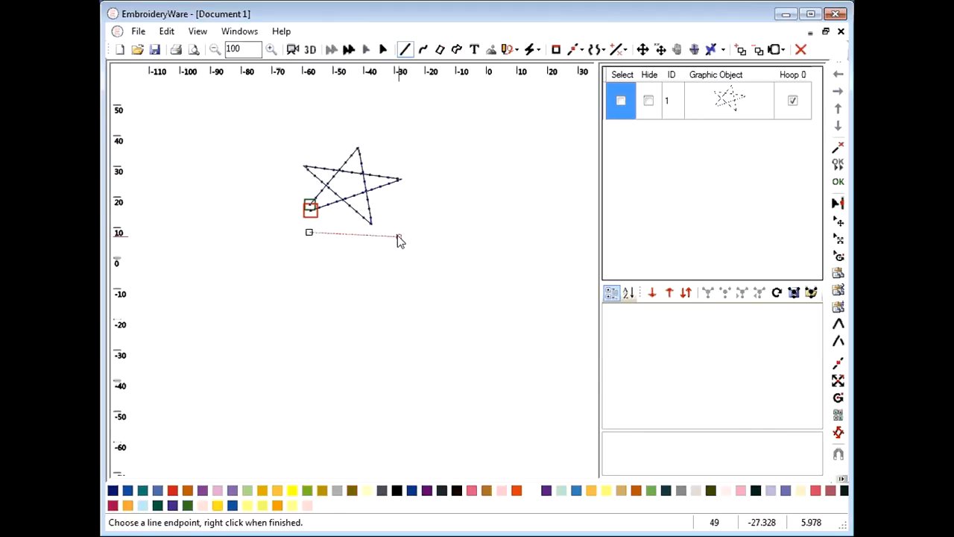
click(395, 233)
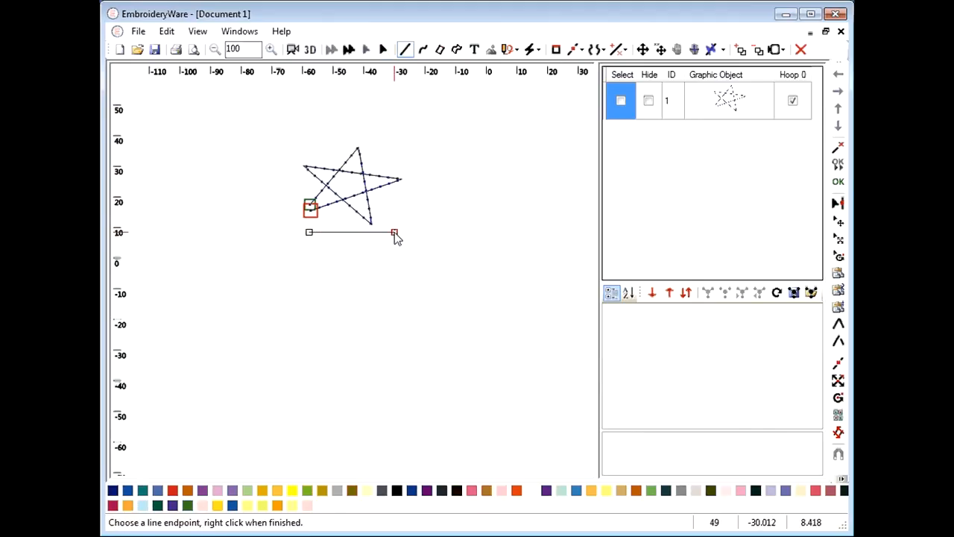
click(835, 180)
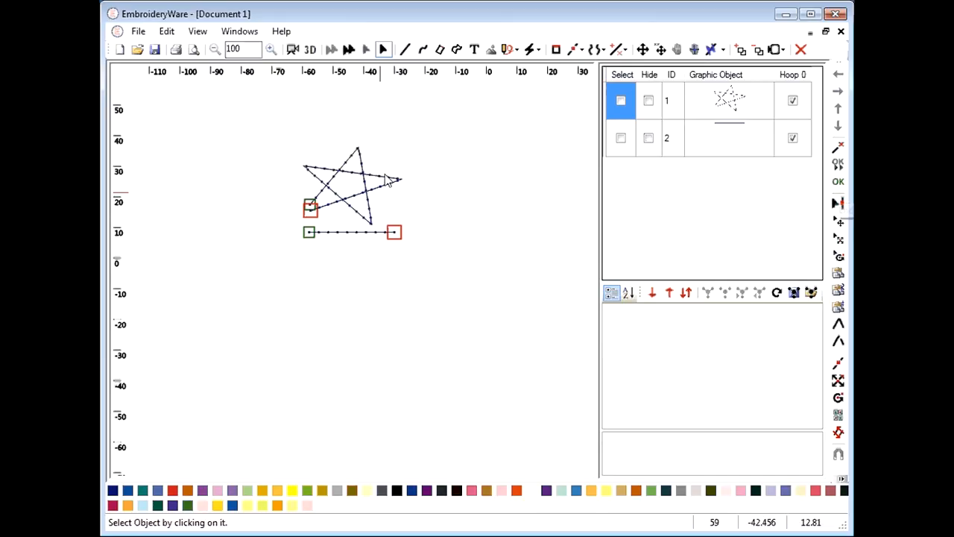
click(621, 100)
Select both the star and the line and merge them with Make Object
click(621, 138)
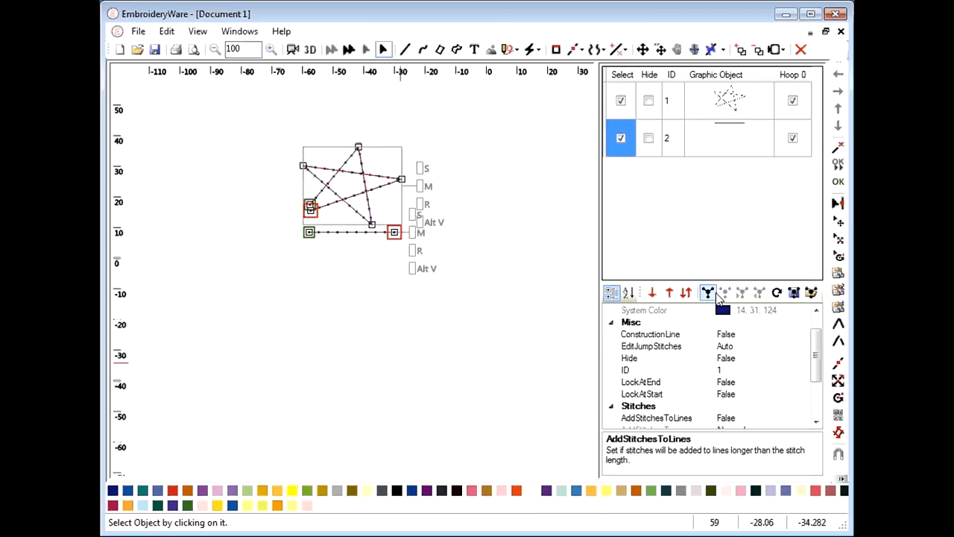
click(708, 293)
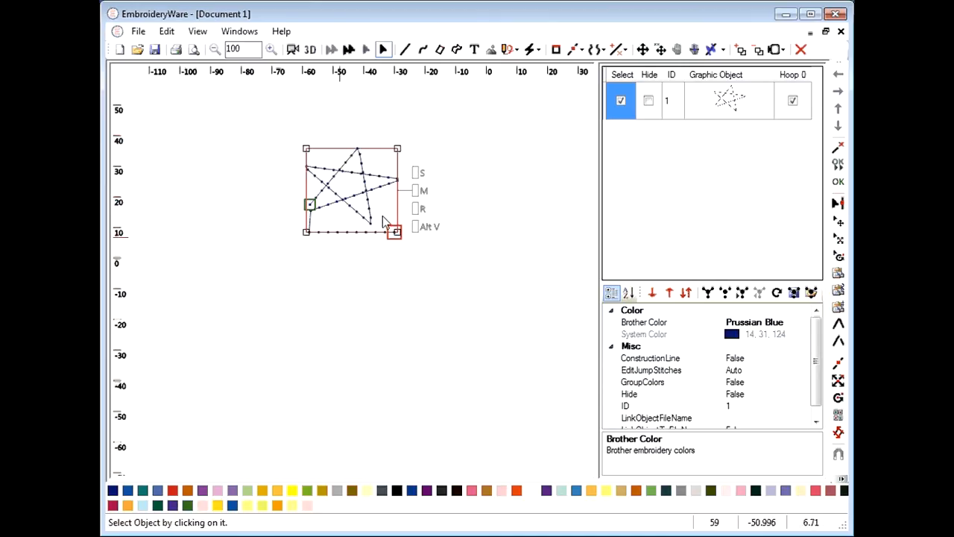
Enlarge the star around its centre using the scale handle
click(578, 50)
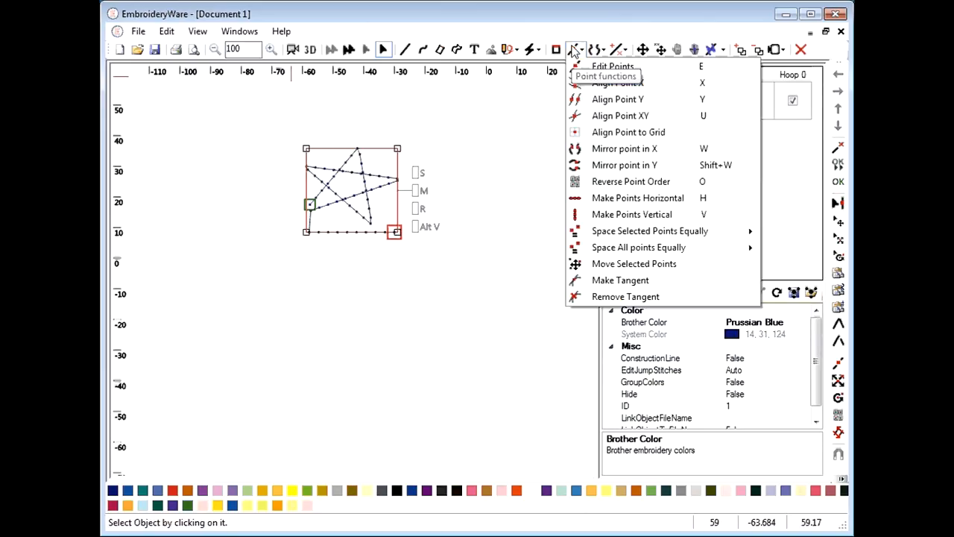
click(423, 175)
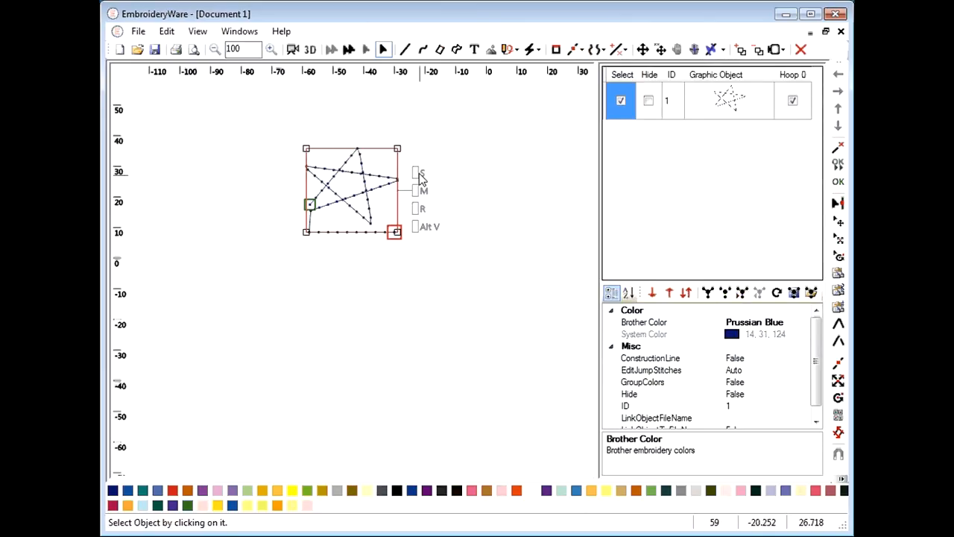
drag(419, 175, 543, 277)
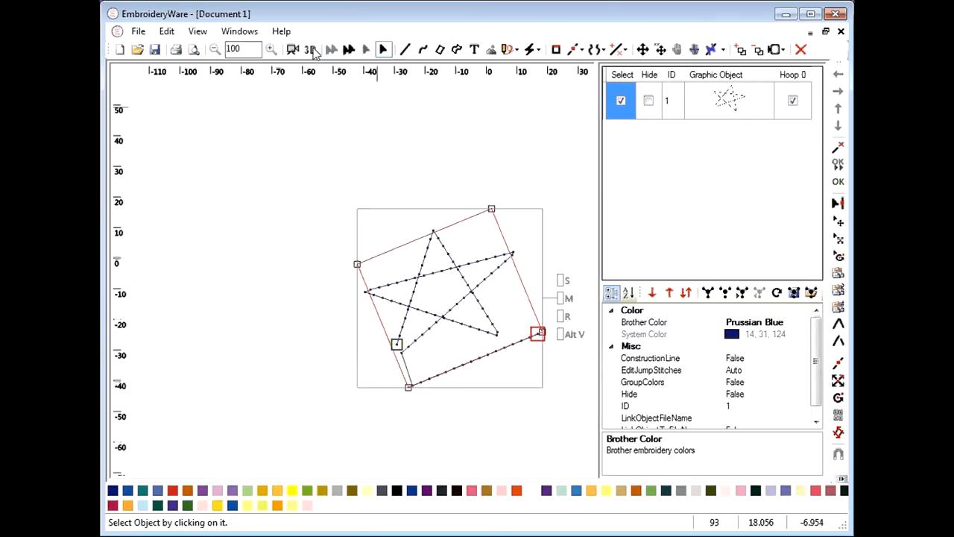
Reselect the combined object and explode it back into separate star and line
click(439, 332)
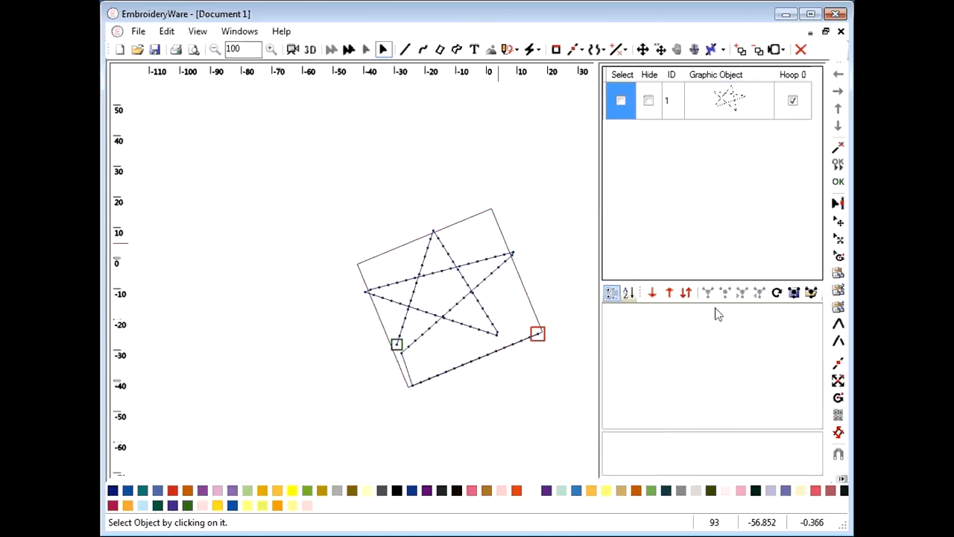
click(620, 100)
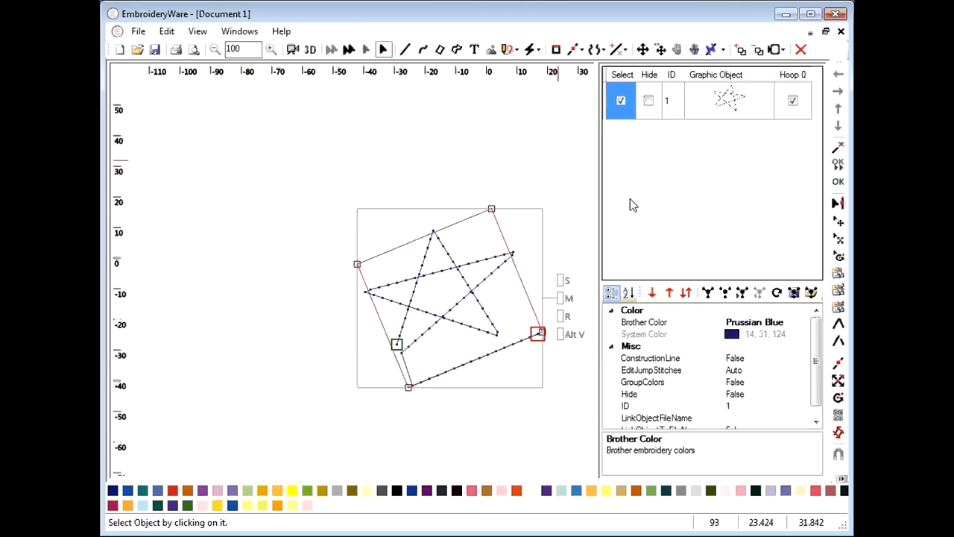
click(712, 294)
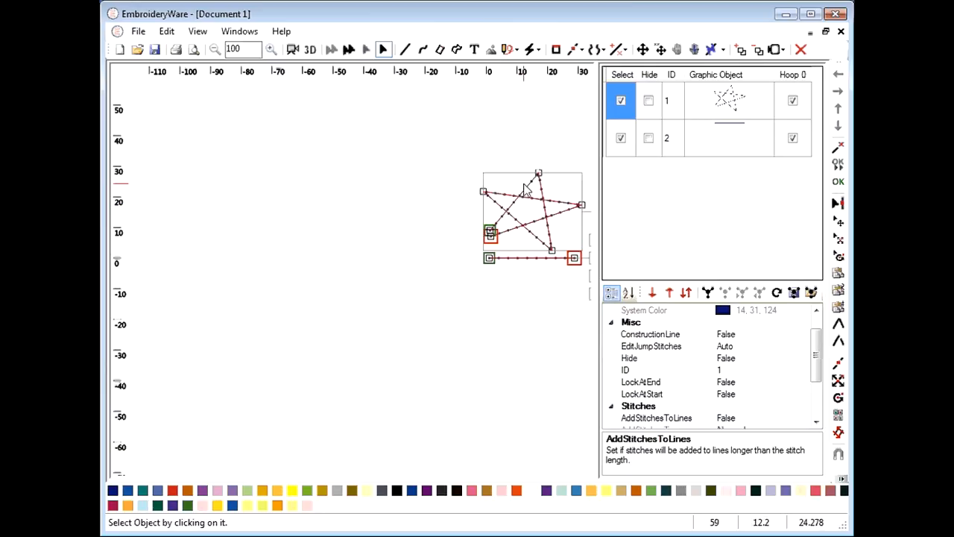
Move the star left, re-merge it with the line, and open the object in Document 2
click(641, 49)
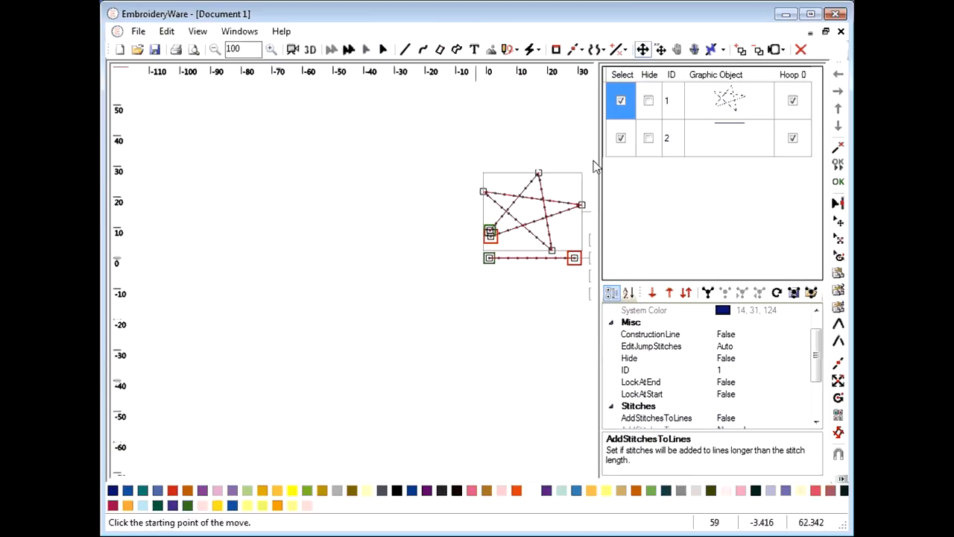
click(531, 170)
click(339, 168)
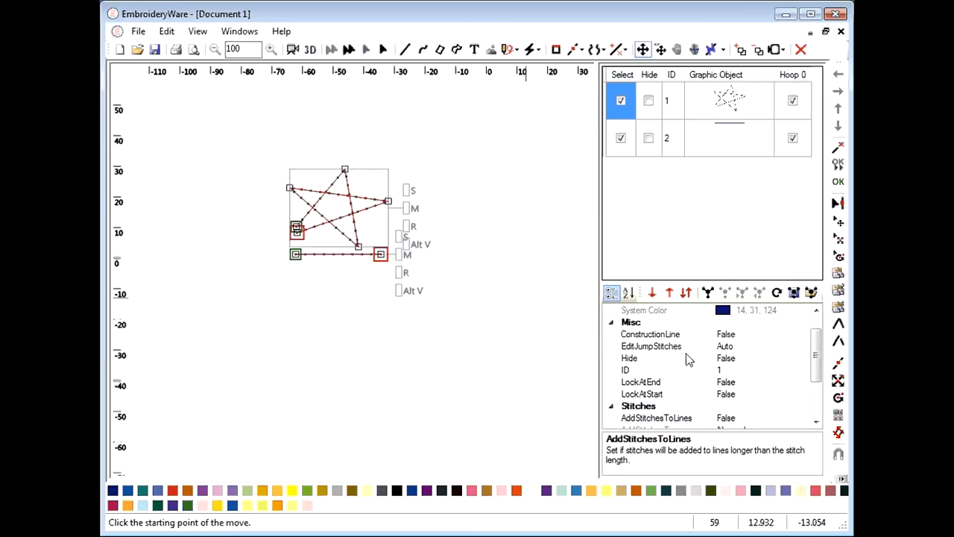
click(708, 292)
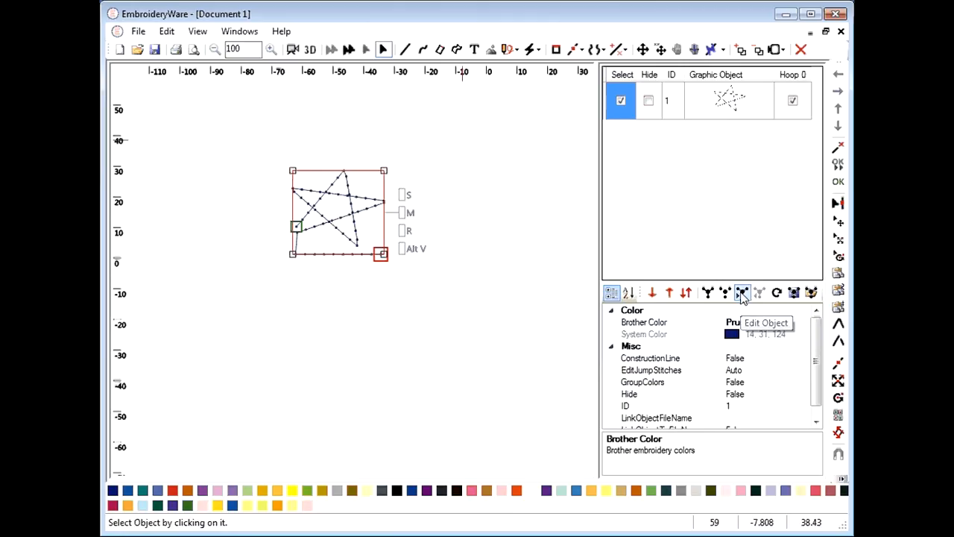
click(741, 293)
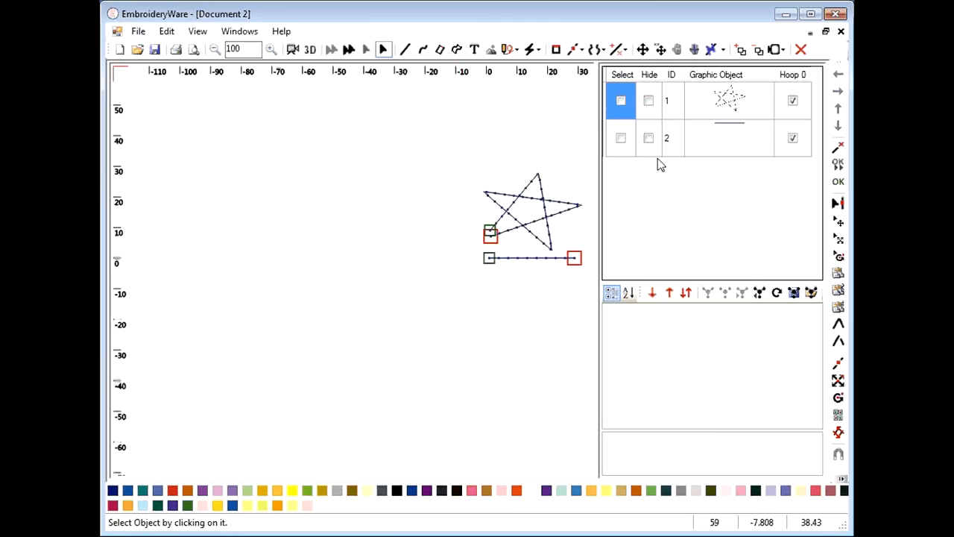
Drag one star point toward the top-left, then delete the combined star object in Document 1
click(621, 142)
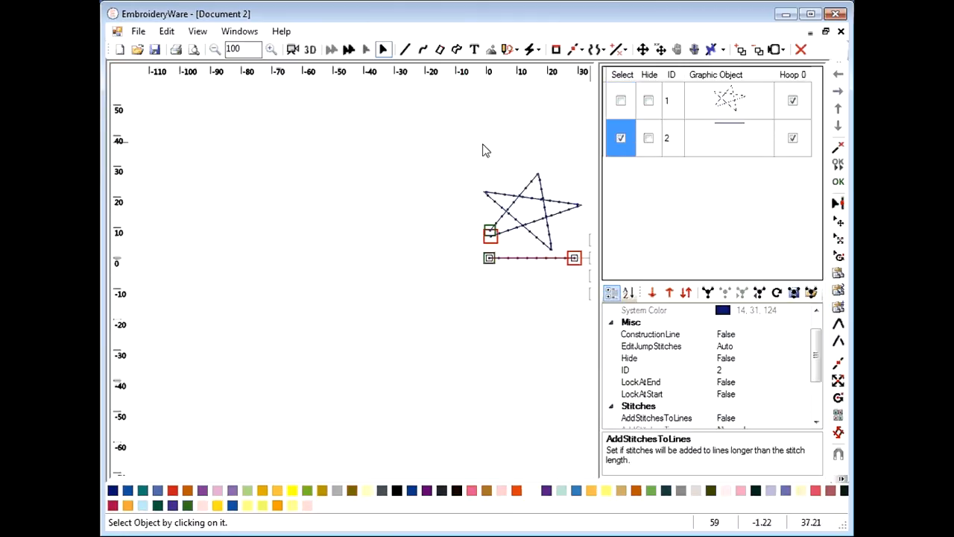
click(581, 53)
click(584, 66)
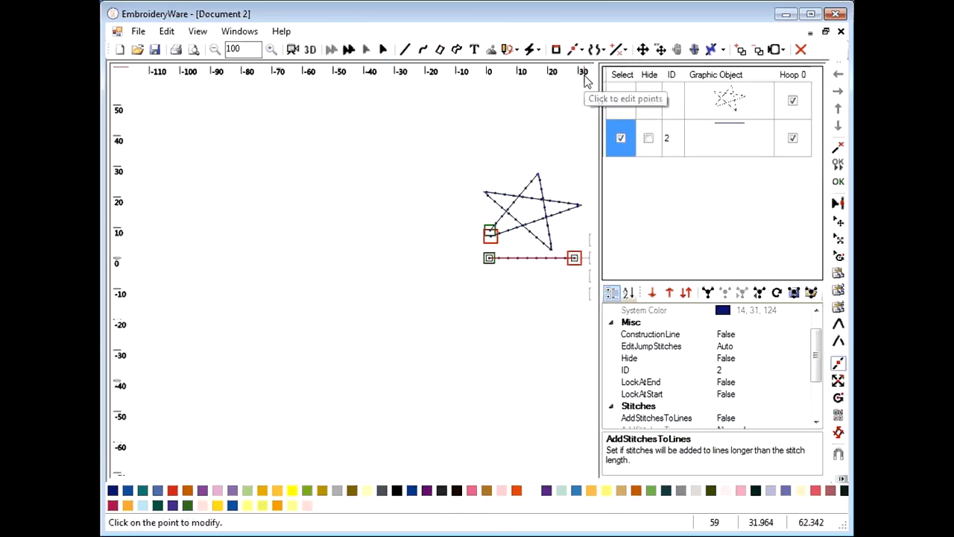
click(492, 204)
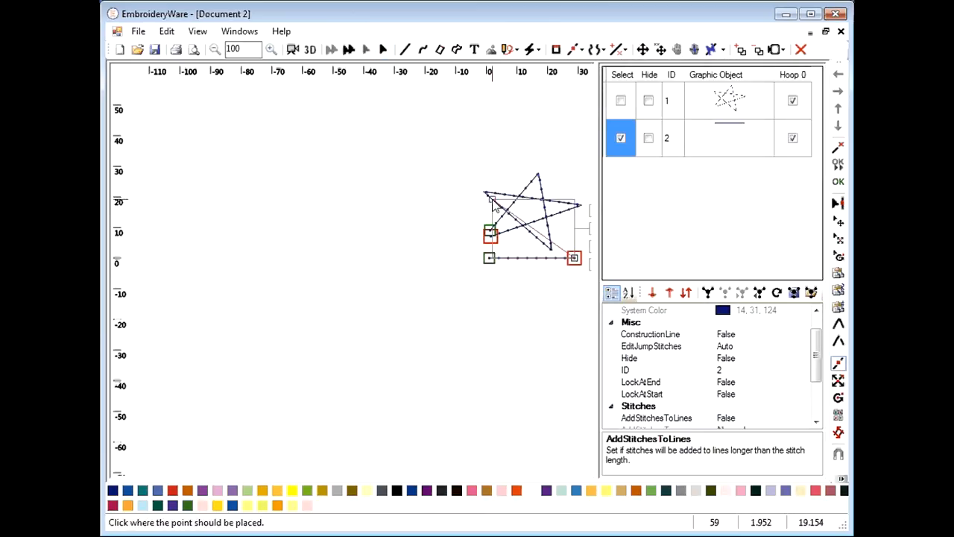
click(499, 168)
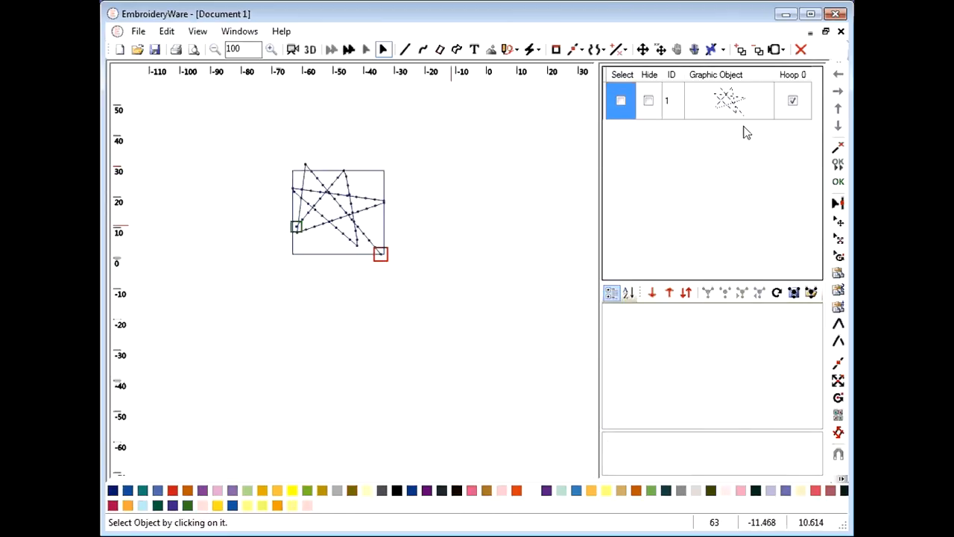
click(620, 101)
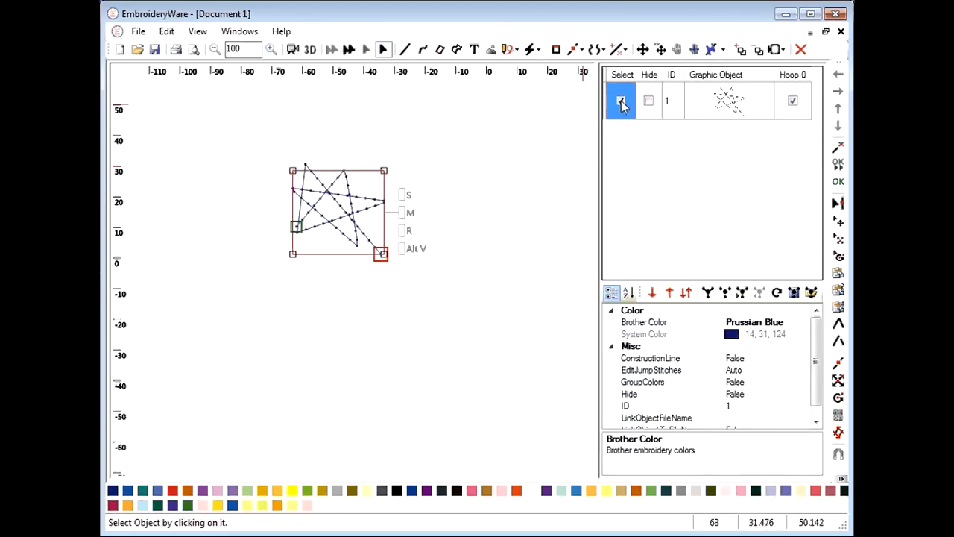
key(Delete)
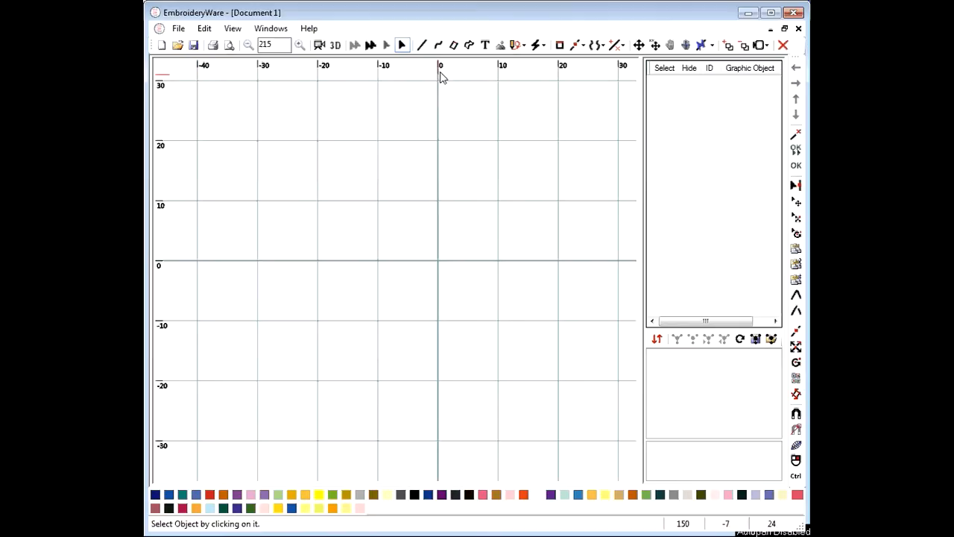
Draw an upper satin curve column arcing above the axis from the origin to x≈22
click(471, 45)
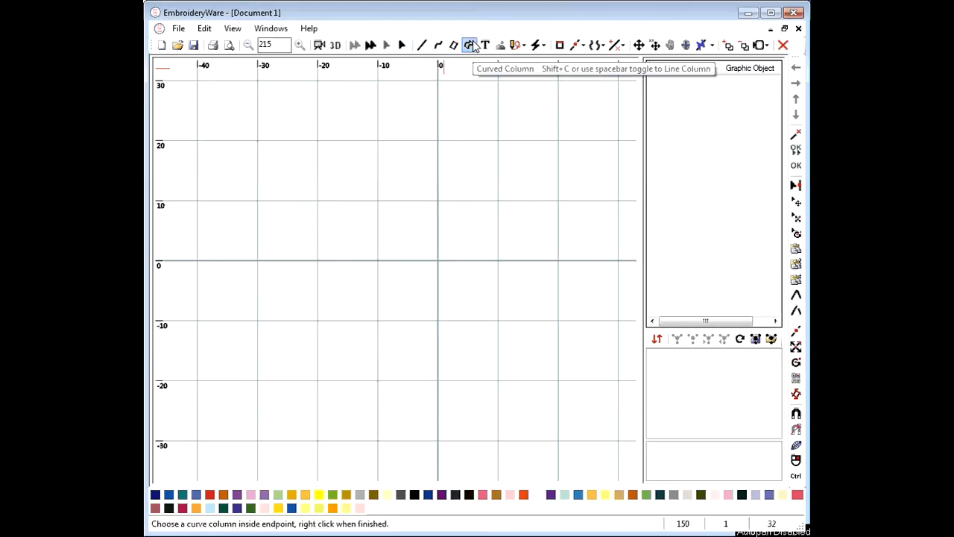
click(438, 266)
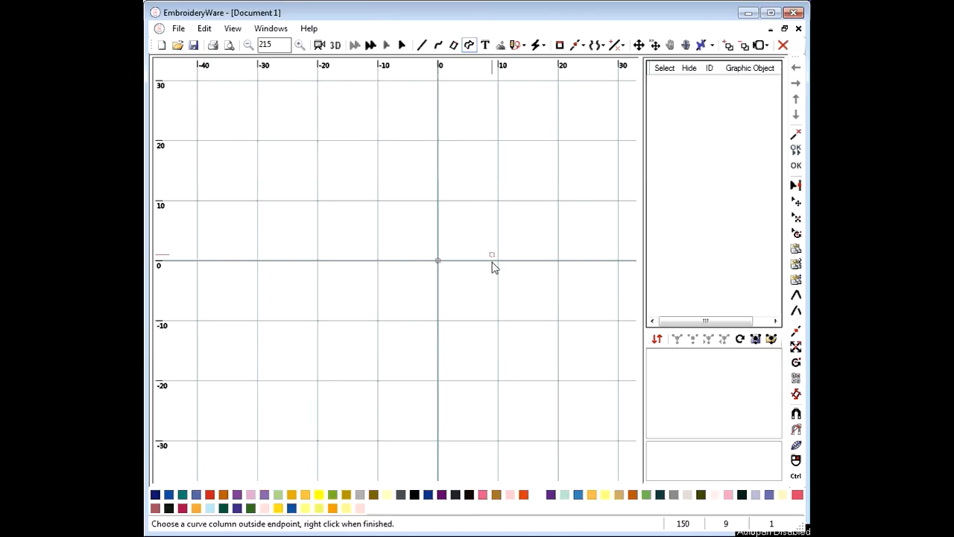
click(440, 264)
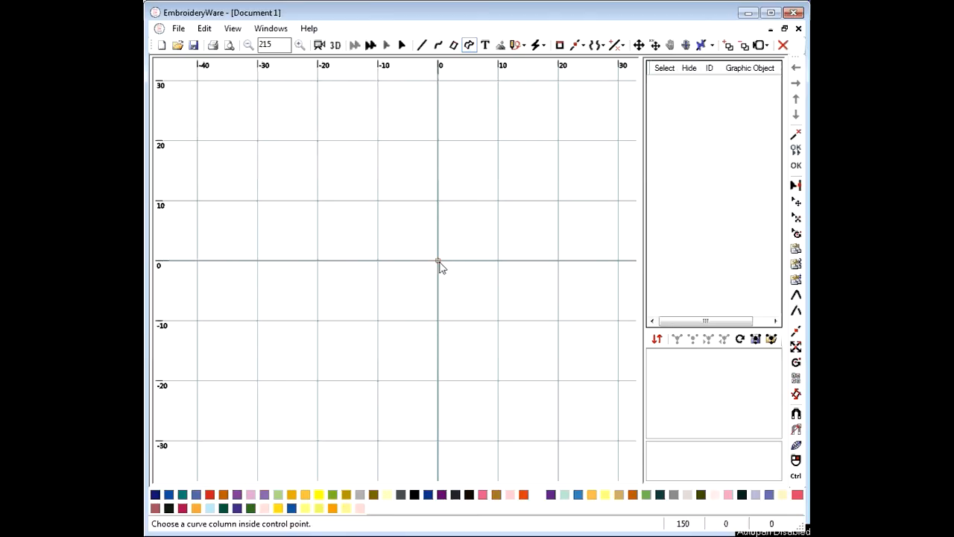
click(479, 237)
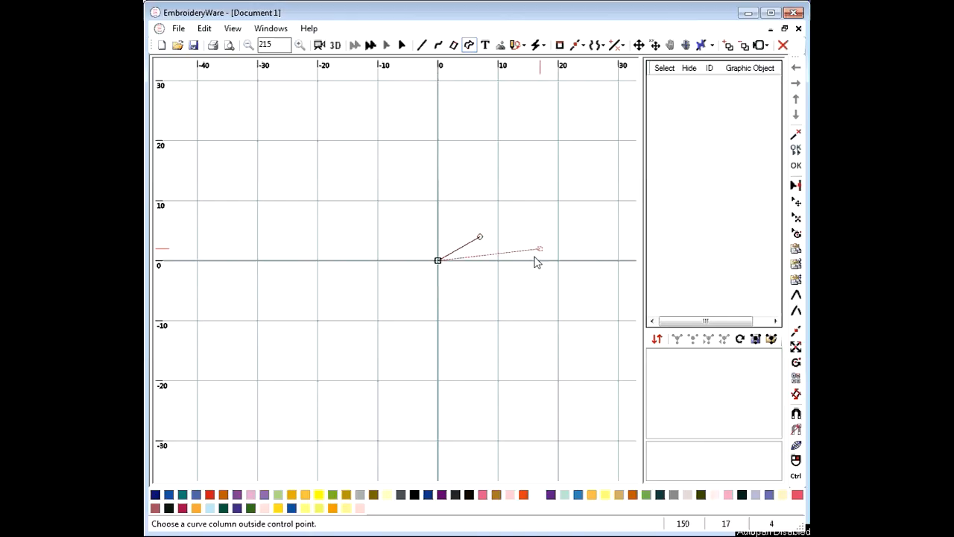
click(479, 262)
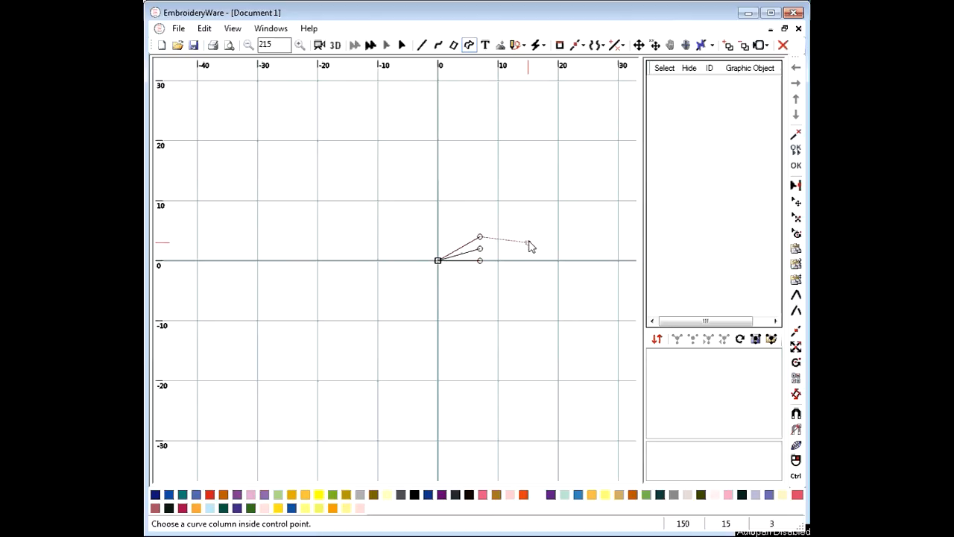
click(533, 237)
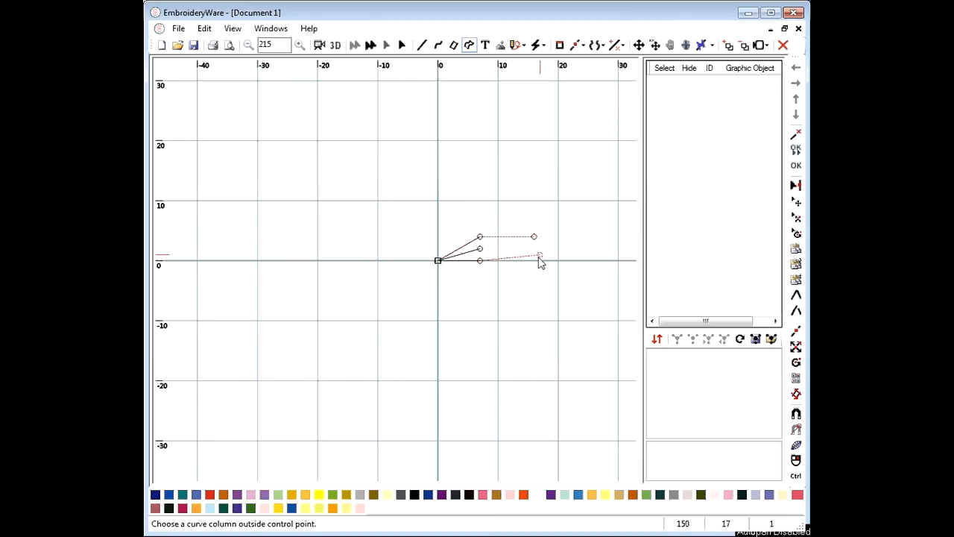
click(533, 261)
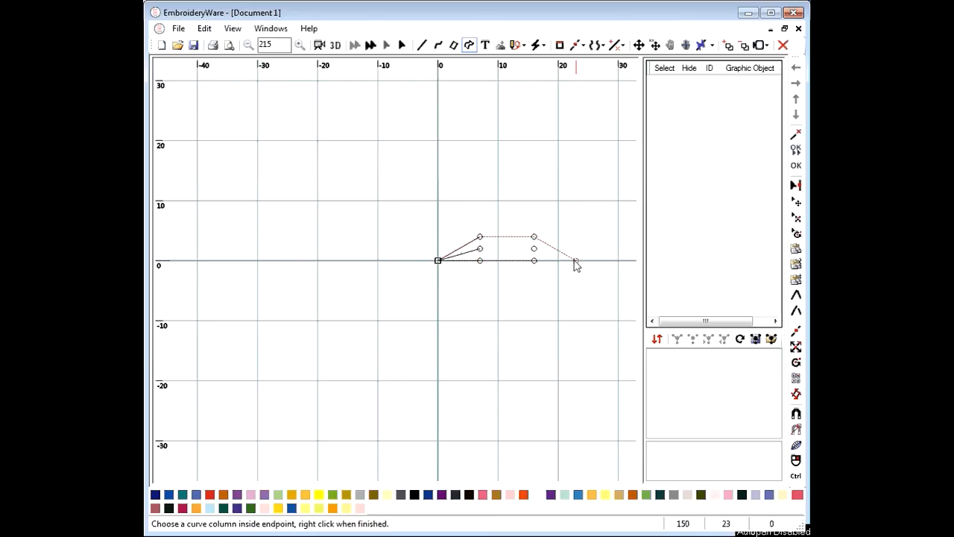
click(575, 261)
click(575, 262)
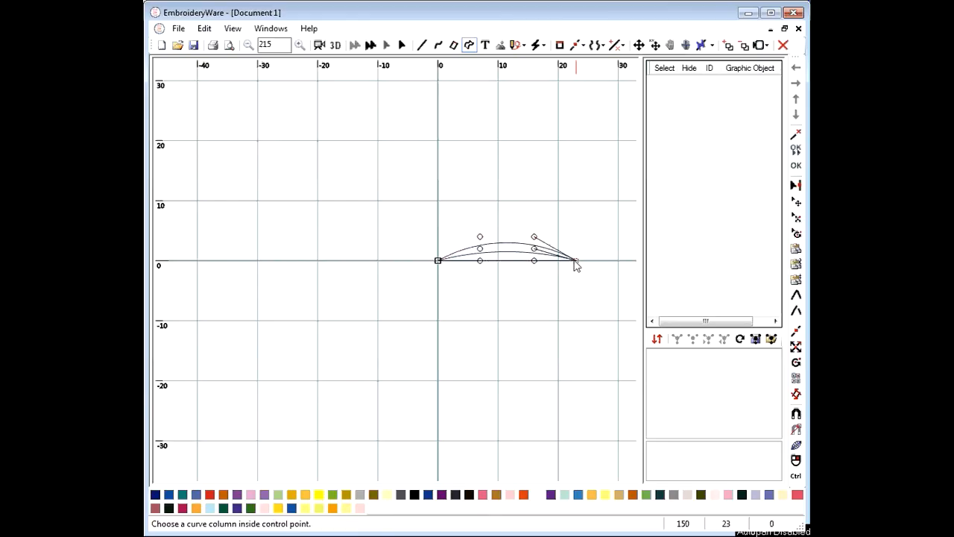
click(795, 166)
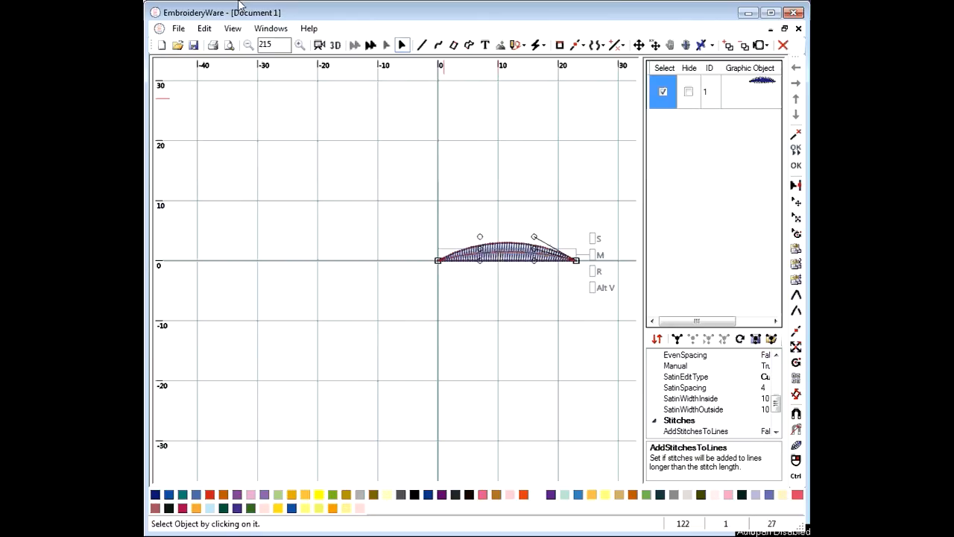
Draw a mirrored satin column below the axis from the origin to the right tip, then select both halves
click(469, 45)
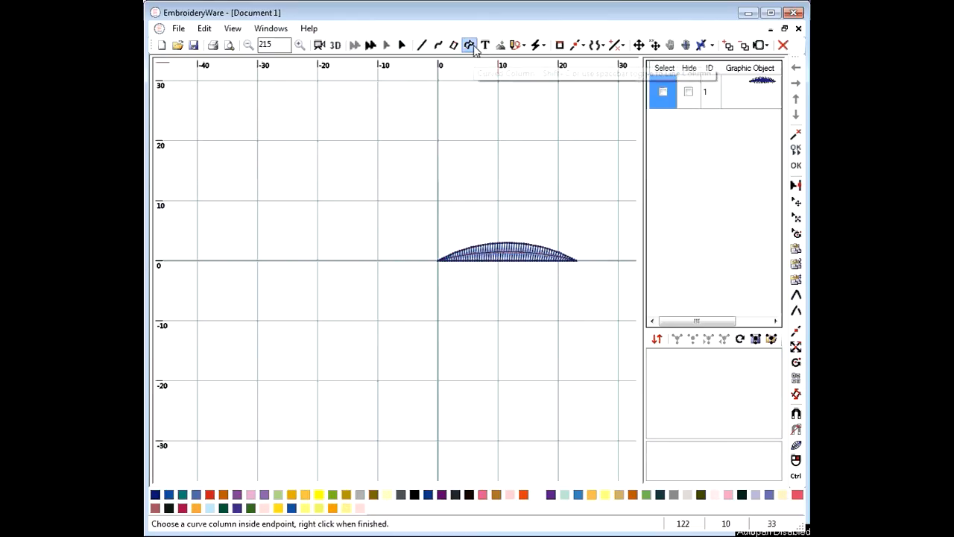
click(440, 261)
click(439, 262)
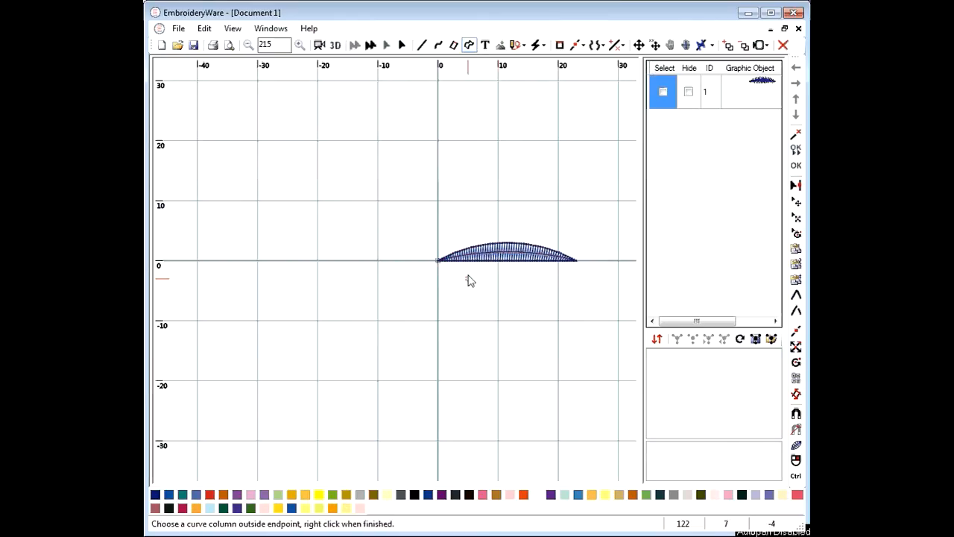
click(439, 262)
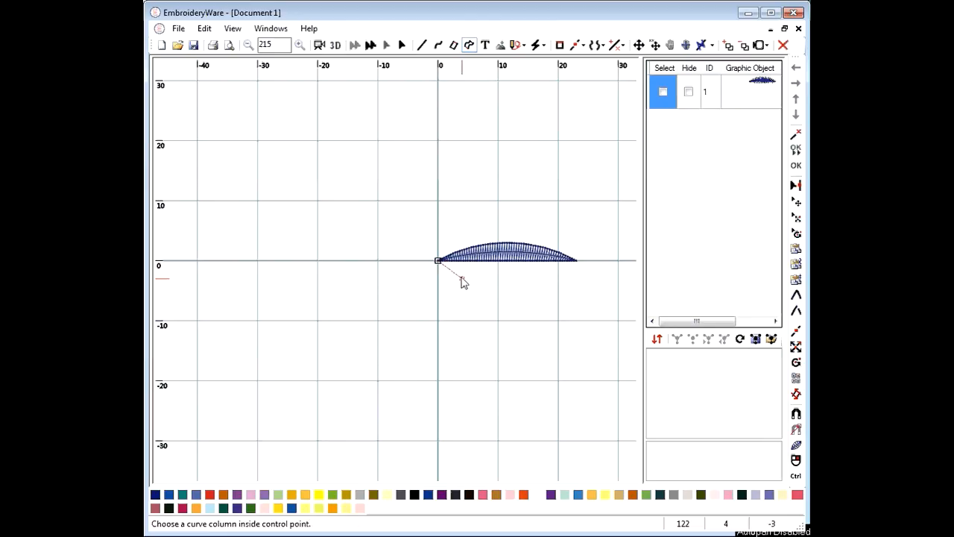
click(472, 280)
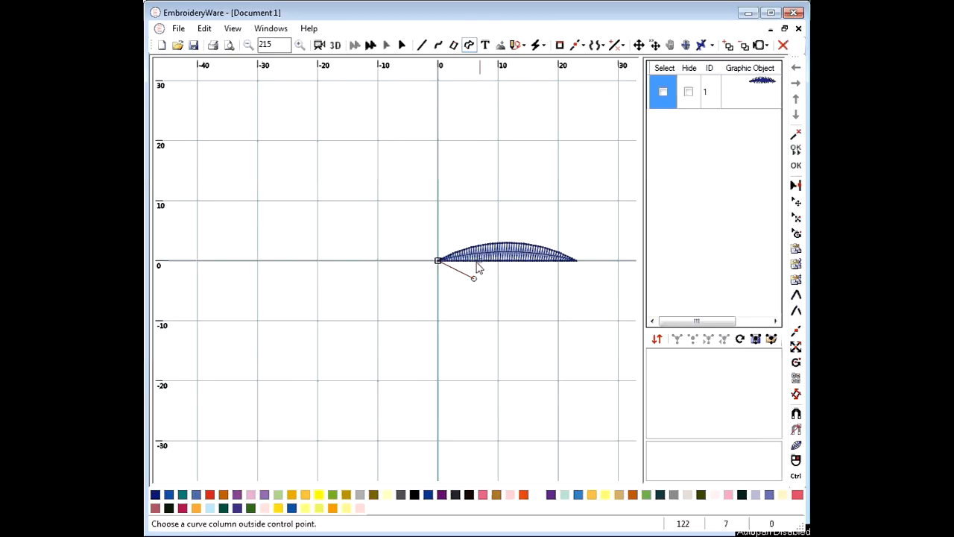
click(474, 264)
click(475, 268)
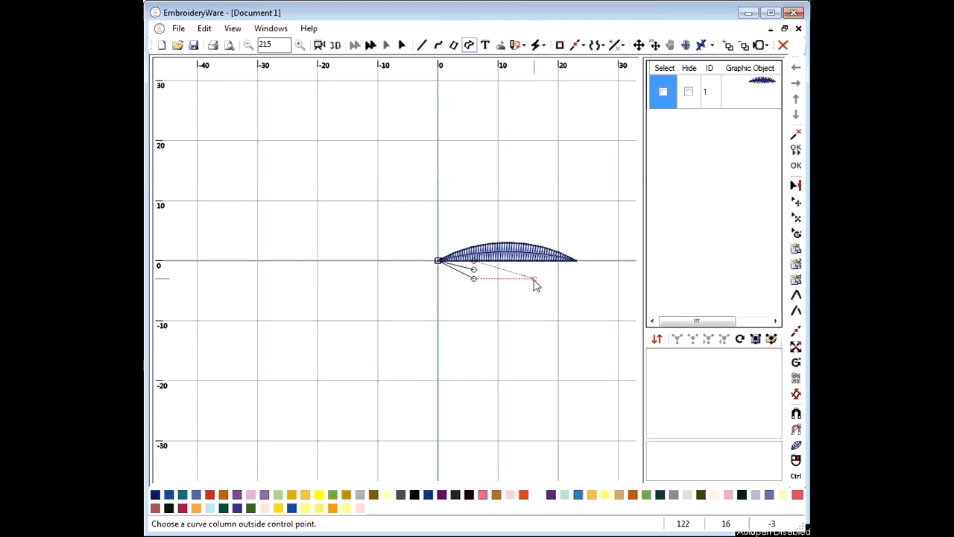
click(535, 269)
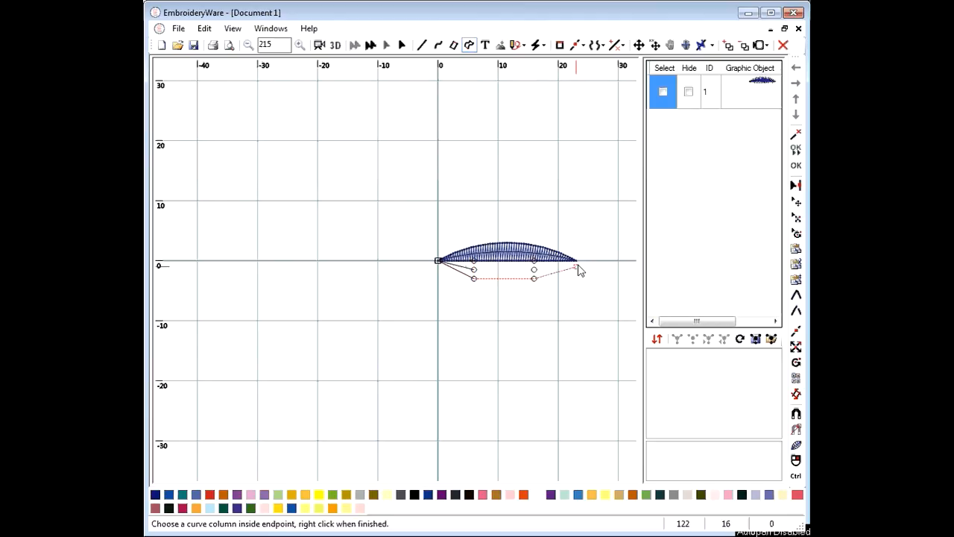
click(576, 261)
click(576, 262)
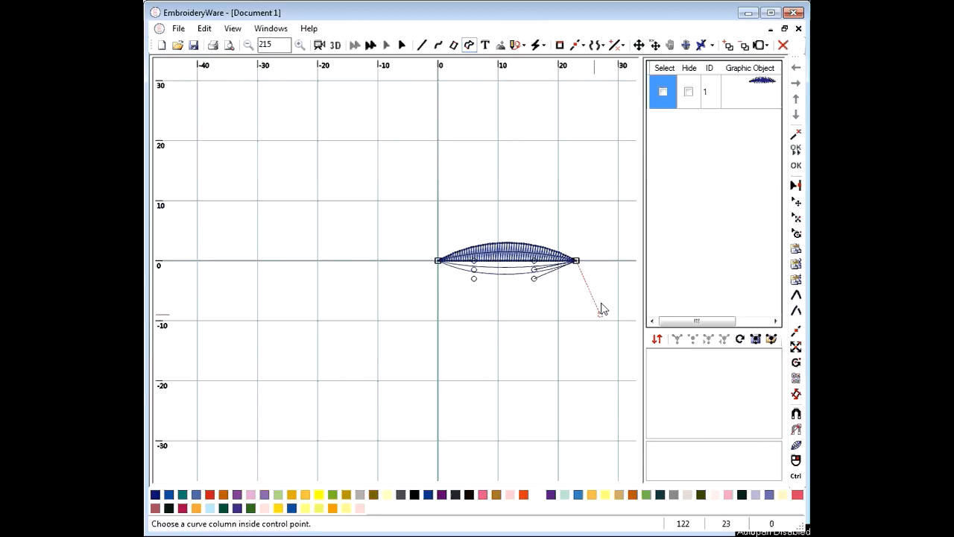
click(798, 165)
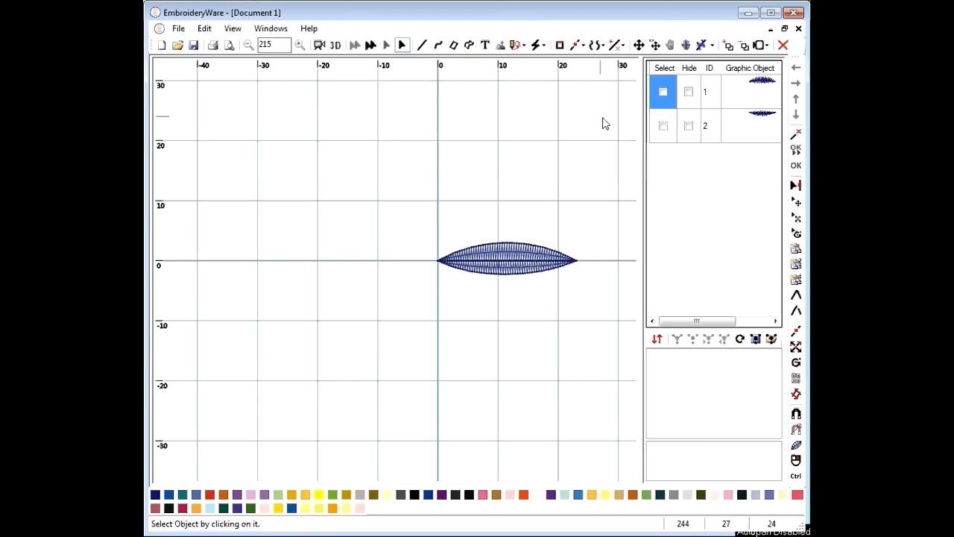
click(664, 69)
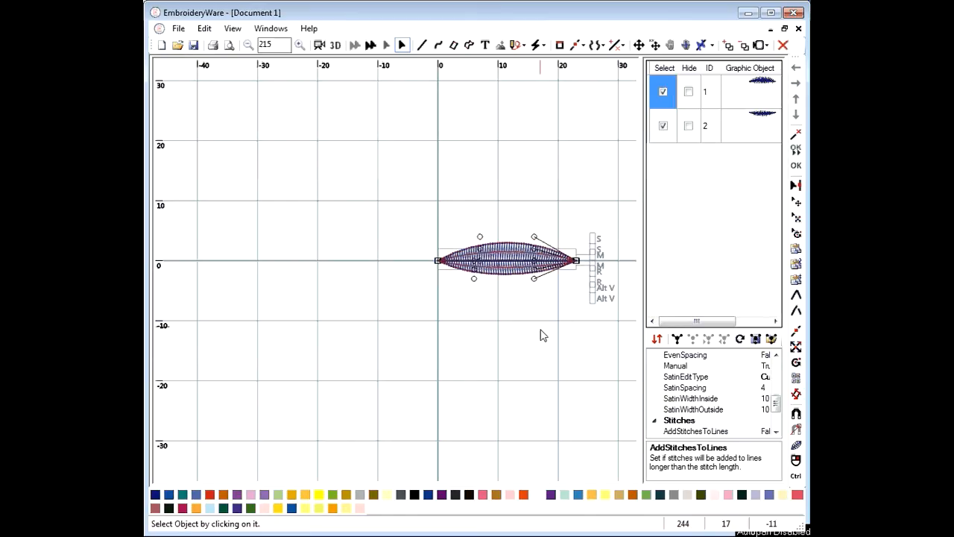
Zoom in to about 560% and pan so the whole leaf fills the canvas
scroll(541, 336, up, 1)
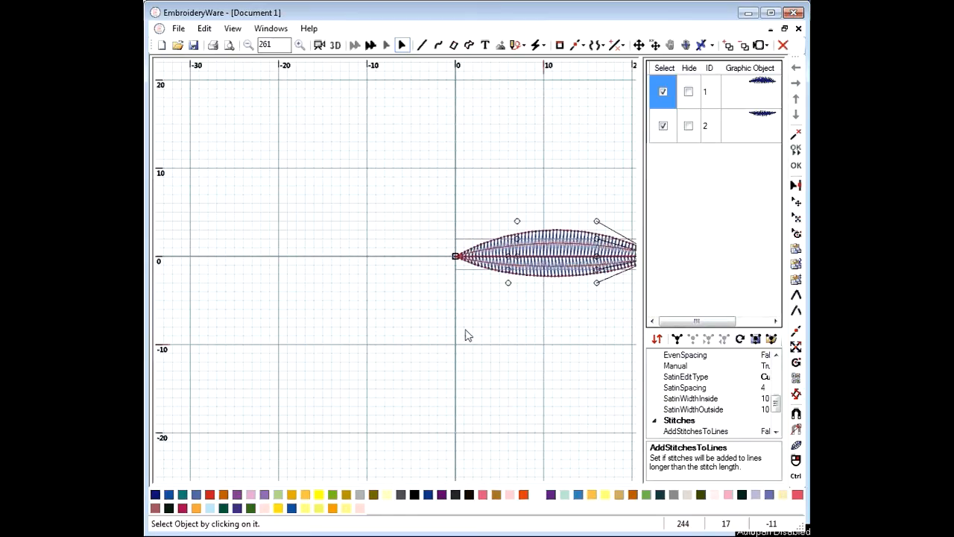
scroll(465, 336, up, 3)
drag(392, 319, 219, 316)
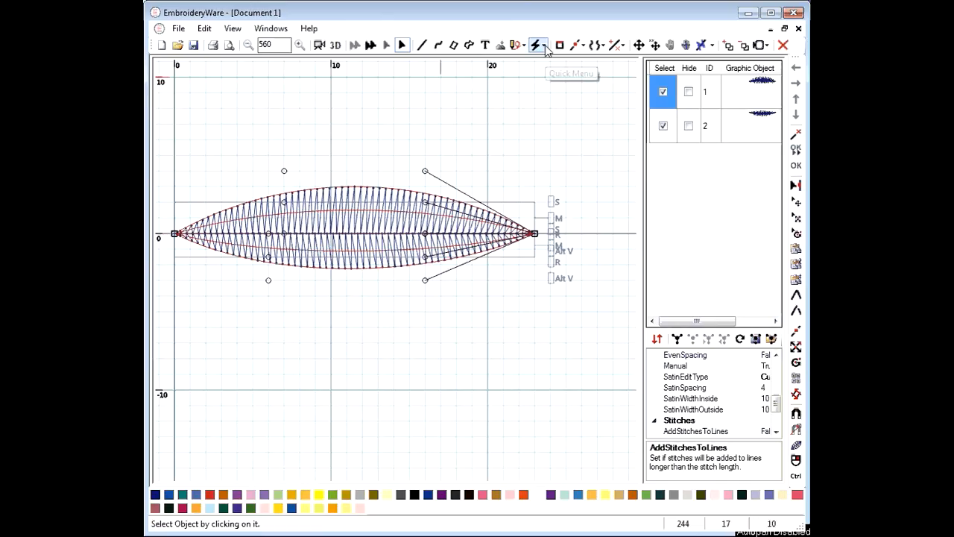
Enter Edit Points mode and shift the leaf's centre-line control point slightly right
click(577, 45)
click(581, 61)
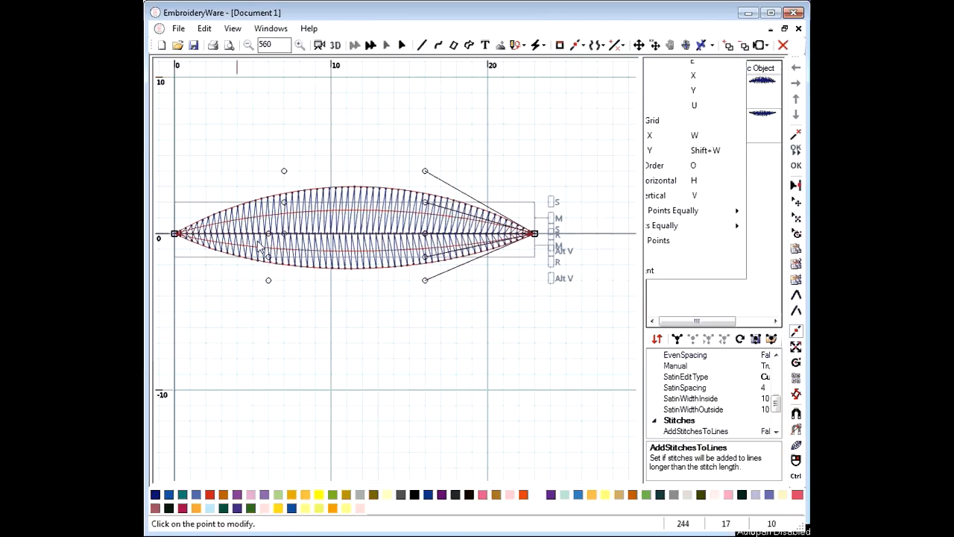
click(269, 234)
click(284, 235)
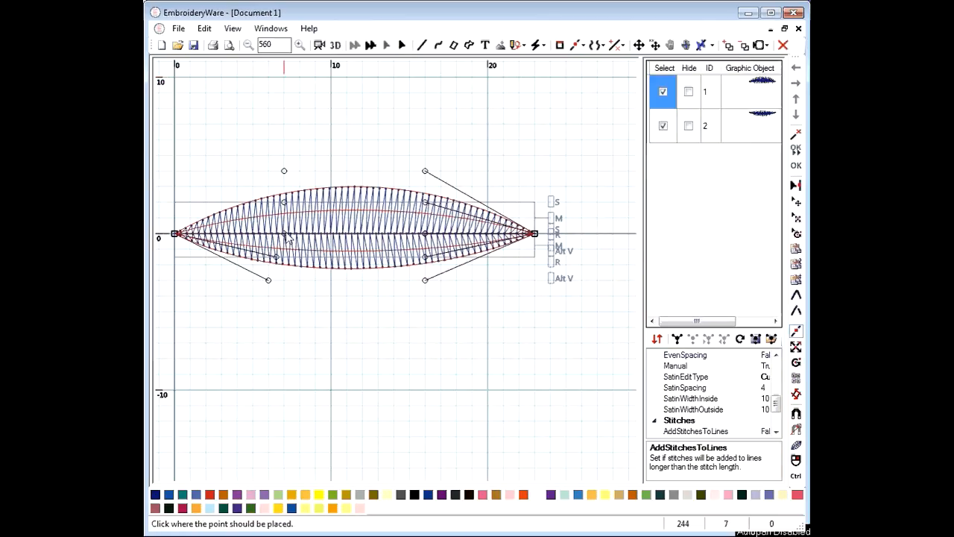
click(285, 236)
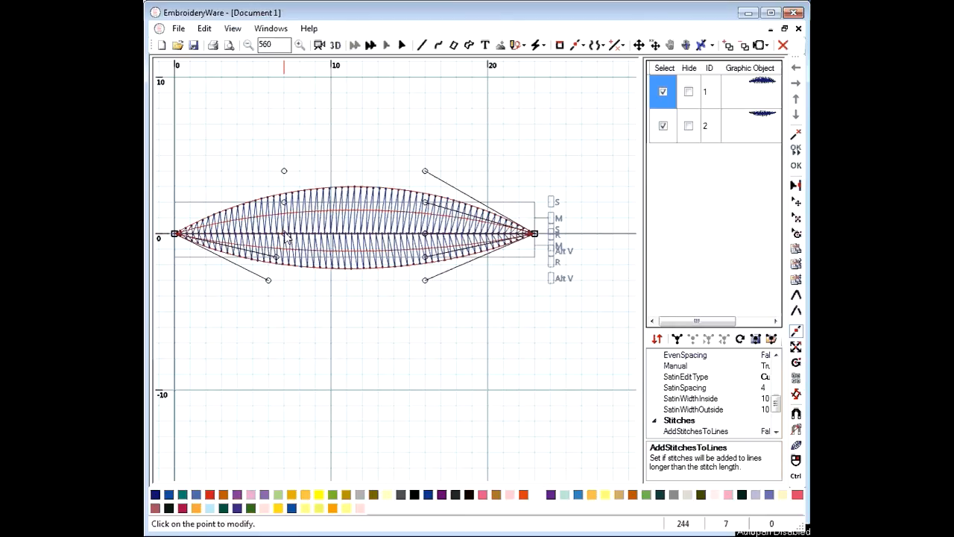
Move the lower control handles downward so the leaf's bottom edge bulges outward
click(269, 284)
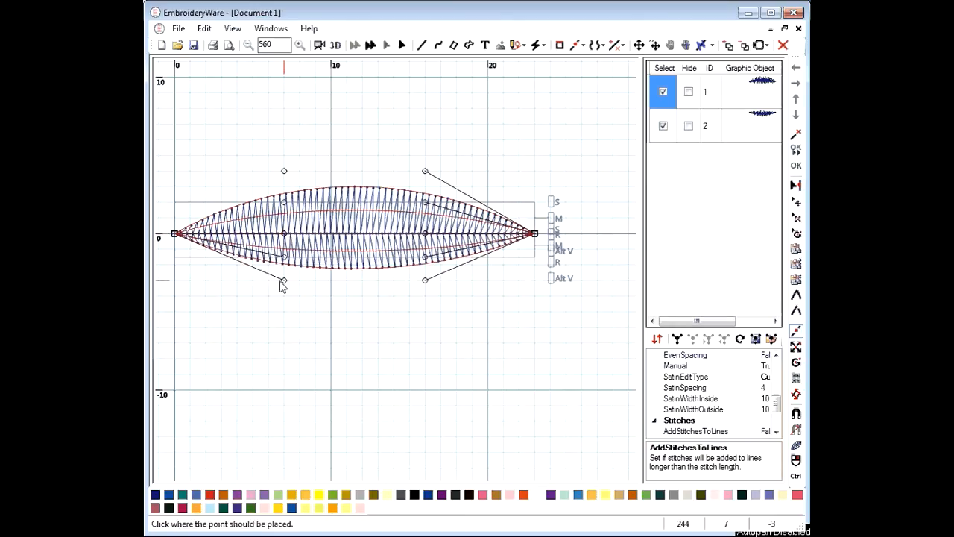
click(283, 283)
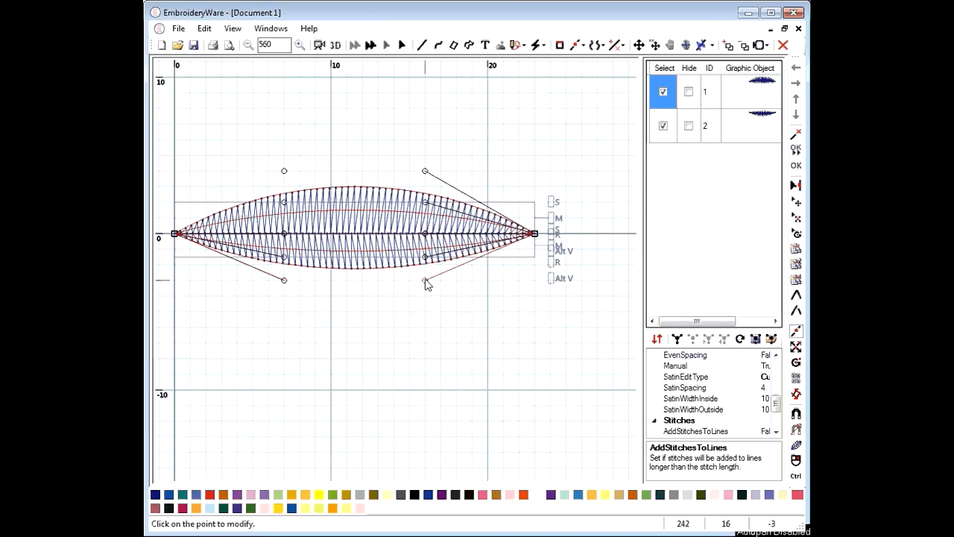
drag(426, 282, 426, 301)
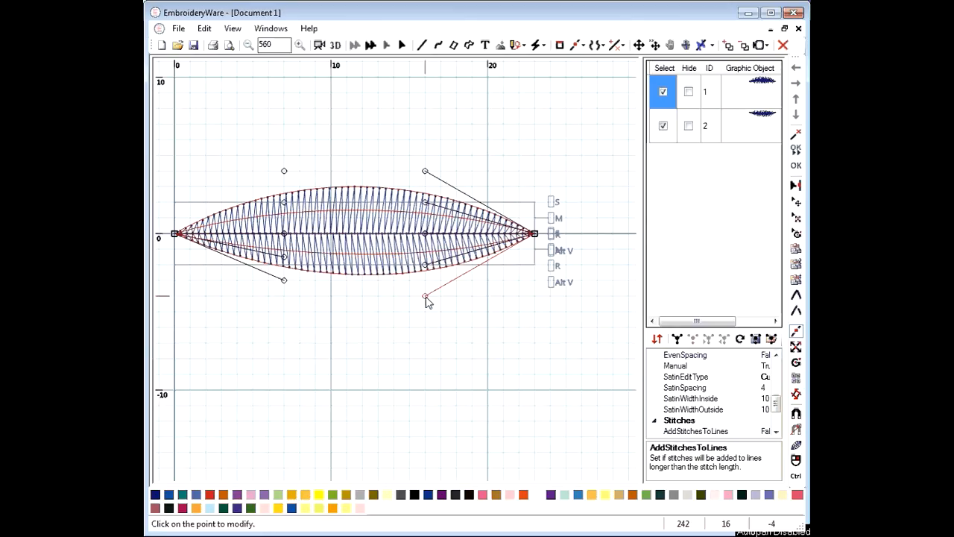
drag(284, 283, 284, 298)
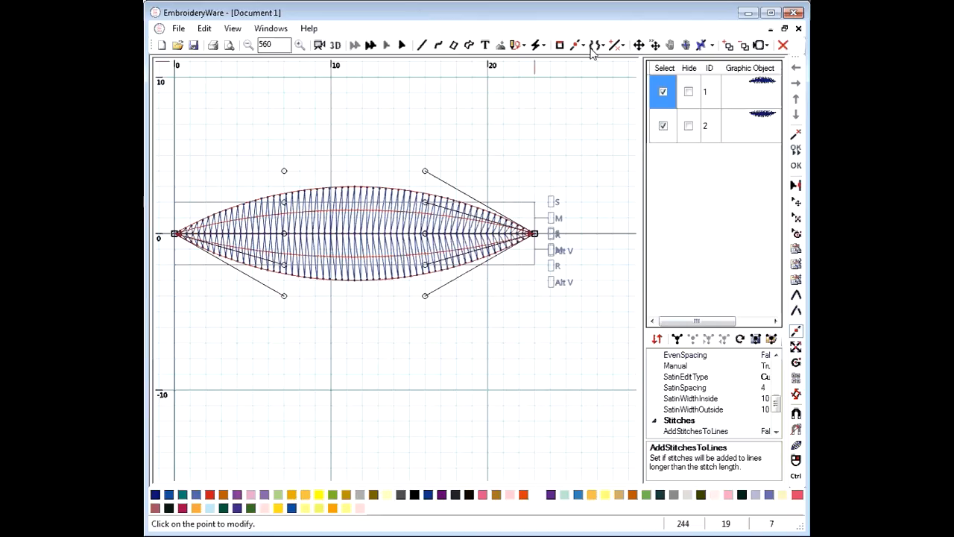
Turn on Stitch Start Stop in the display options list to mark the leaf's tips
click(708, 47)
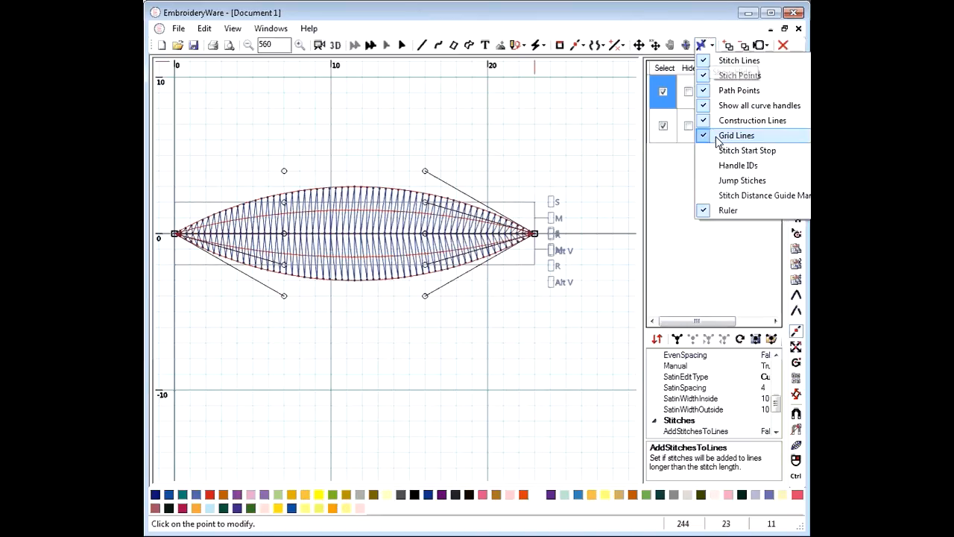
click(730, 152)
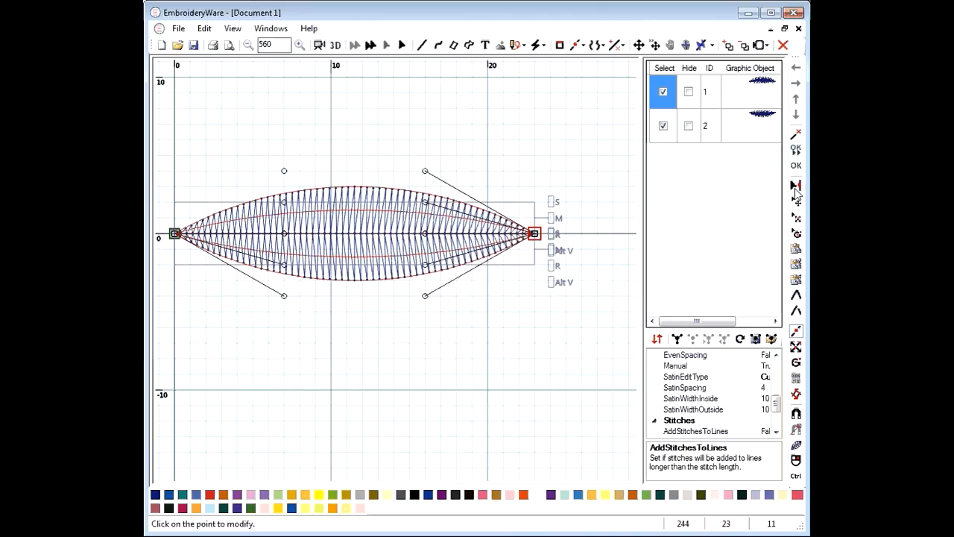
Duplicate the leaf halves and move checked objects 3 and 4 to the very start of the stitch order
click(799, 265)
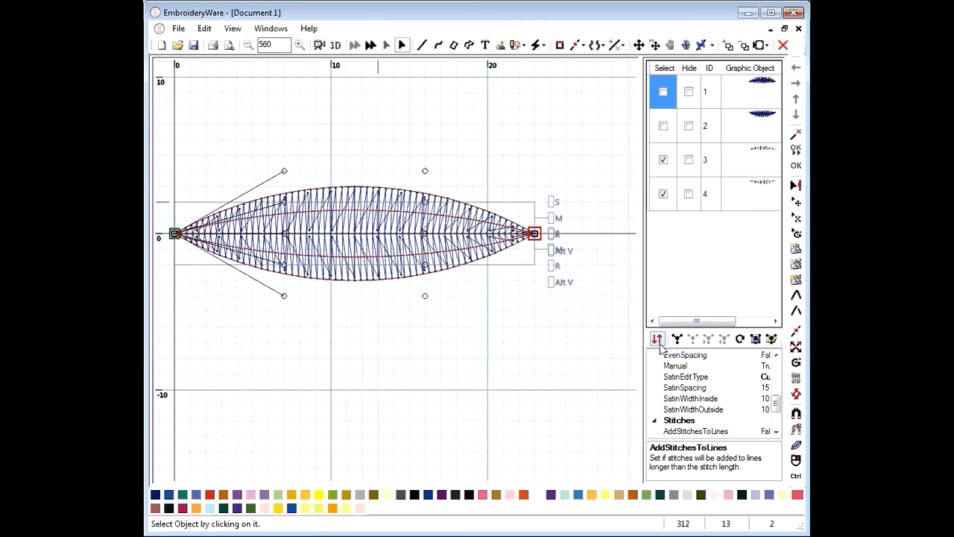
drag(639, 331, 605, 332)
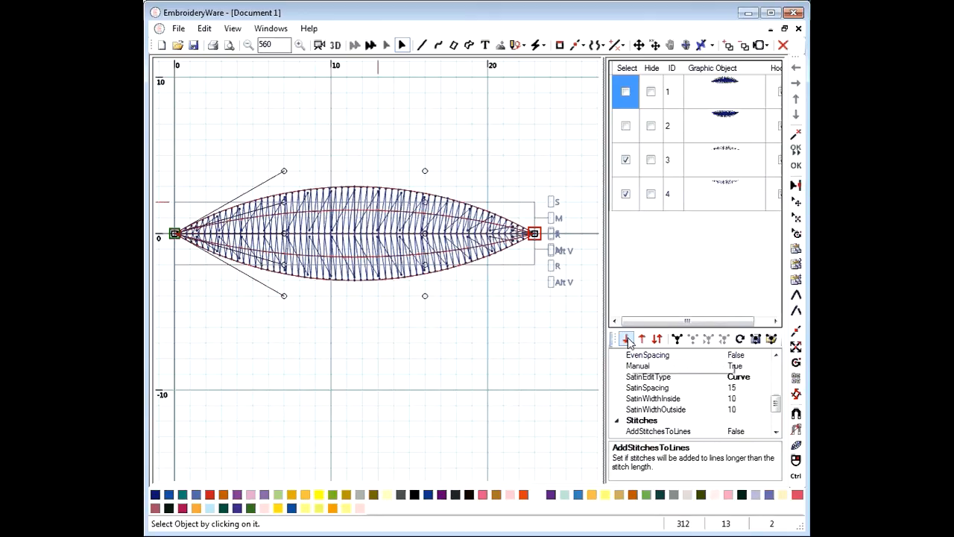
click(642, 340)
click(641, 340)
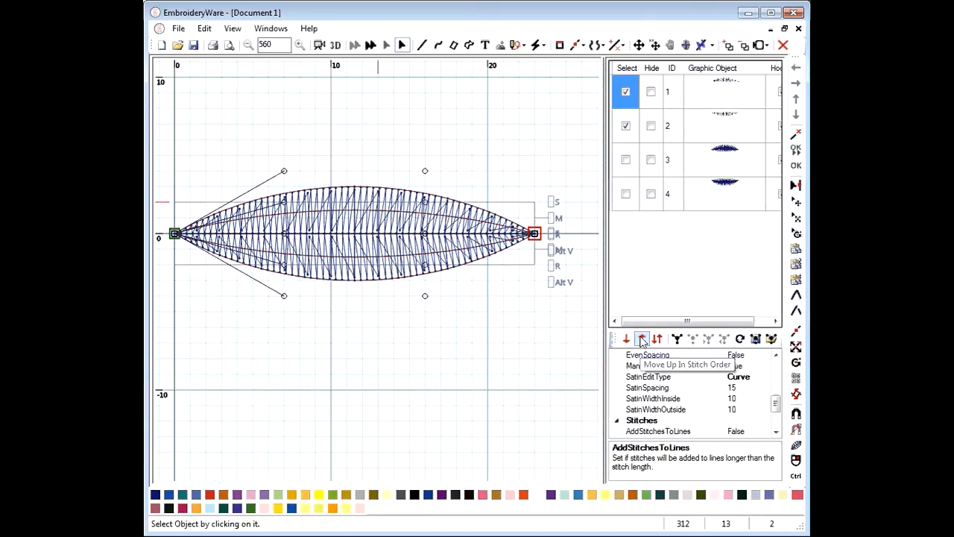
Select object 1 and hide every other object so only the upper satin half shows
click(625, 93)
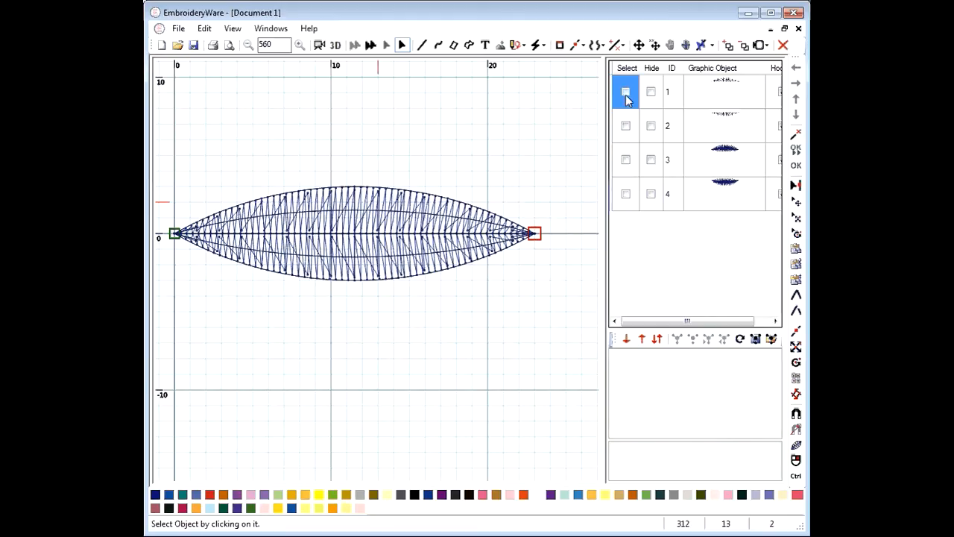
click(626, 91)
click(651, 69)
click(650, 92)
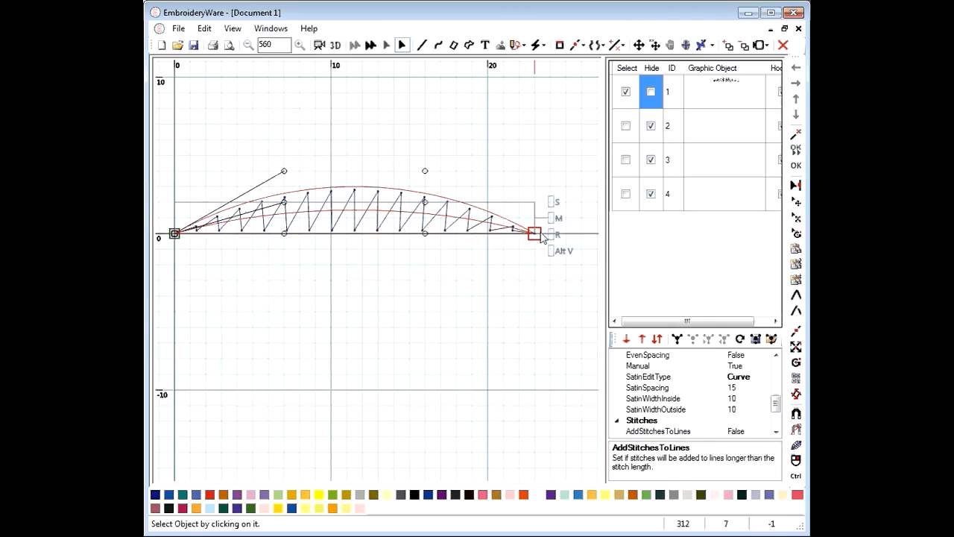
Unhide object 2 and reverse its point order
click(651, 127)
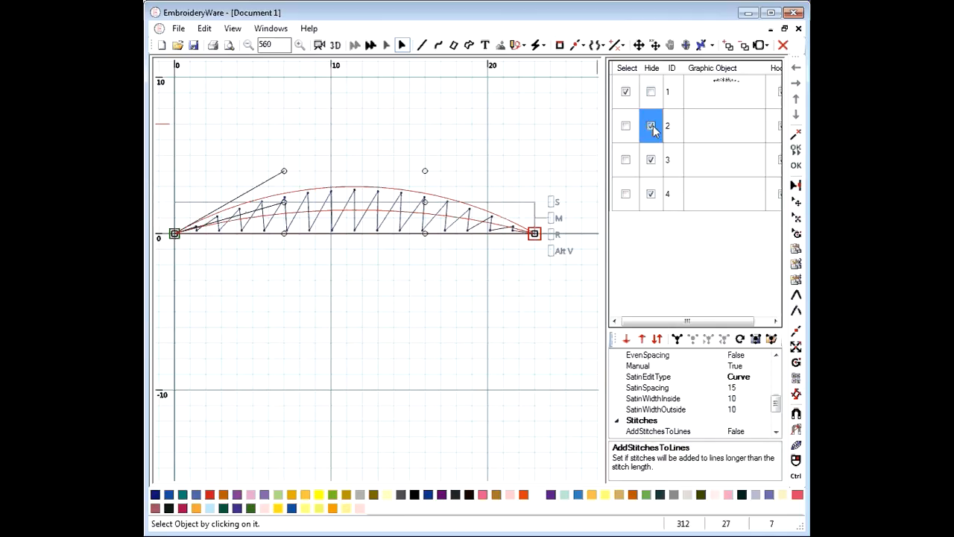
click(651, 126)
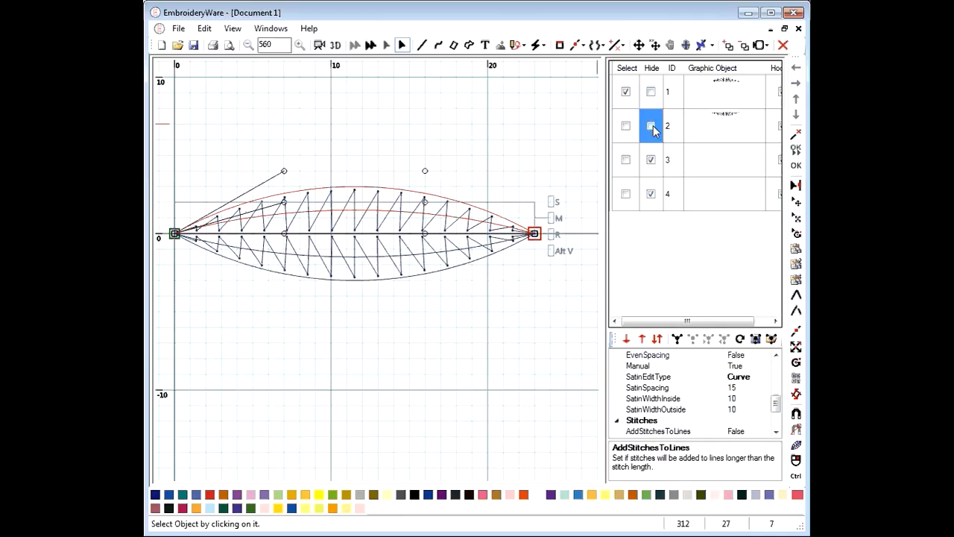
click(795, 380)
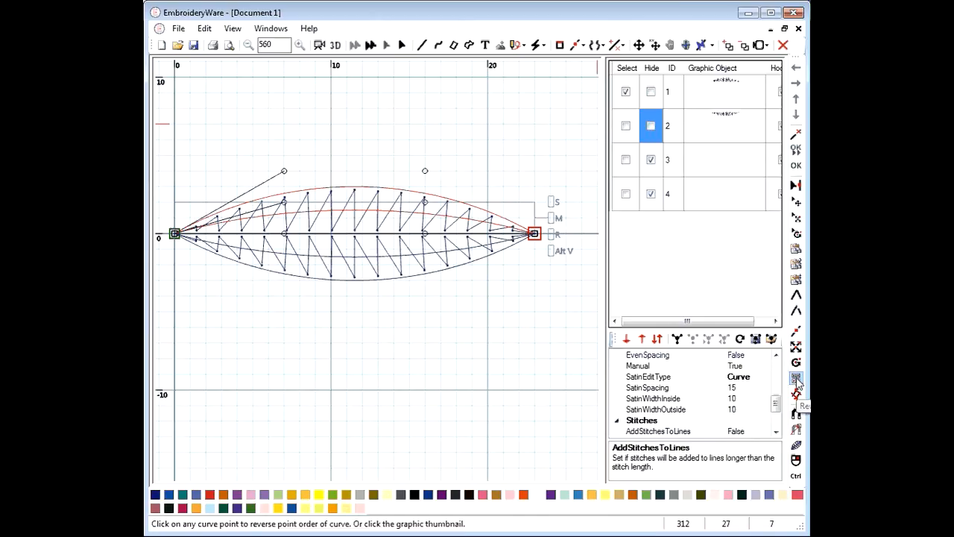
click(729, 119)
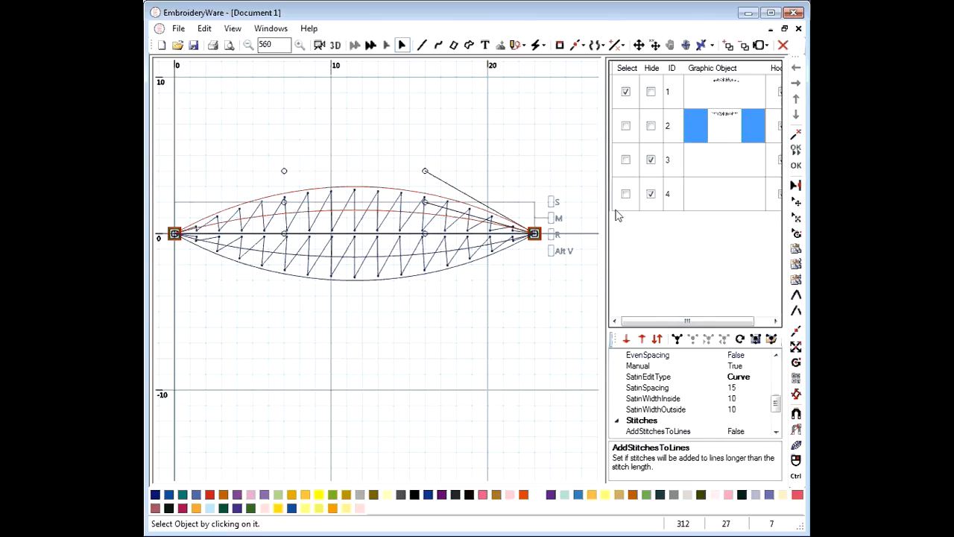
Isolate the lower satin object 4, reverse its point order, then unhide objects 1 and 2
click(651, 161)
click(651, 161)
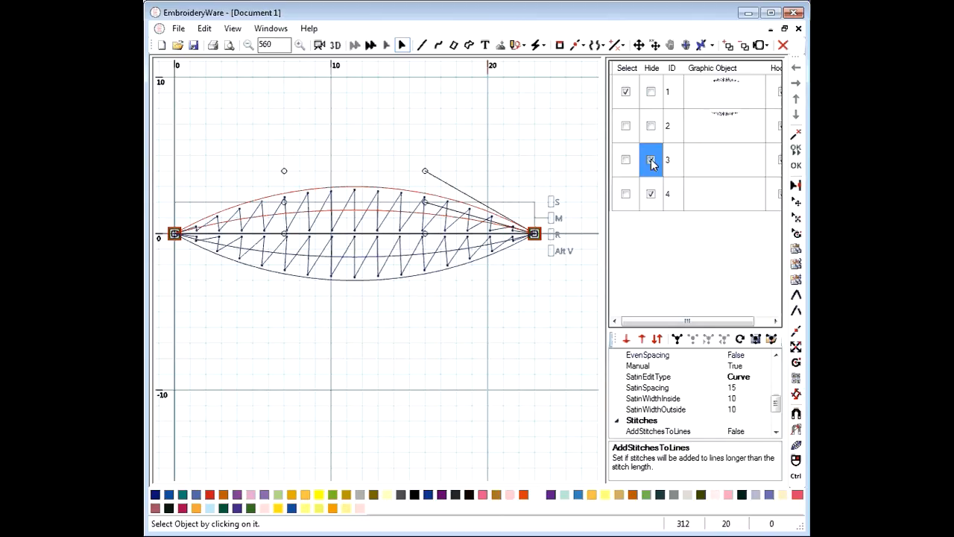
click(651, 160)
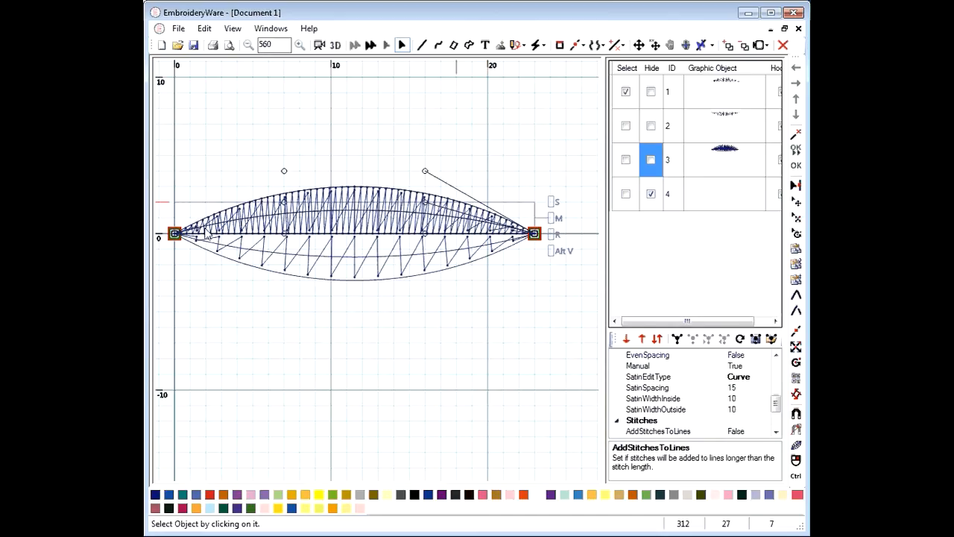
click(651, 90)
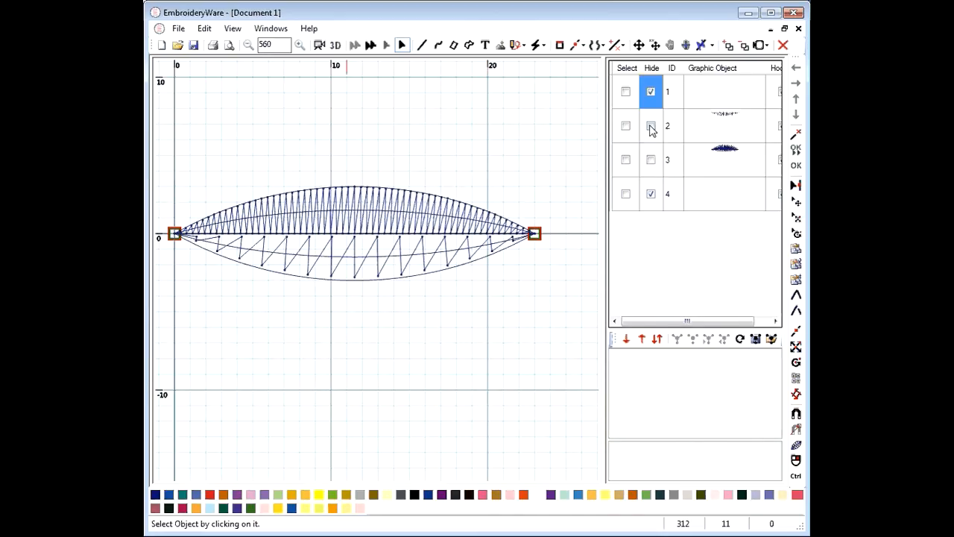
click(650, 126)
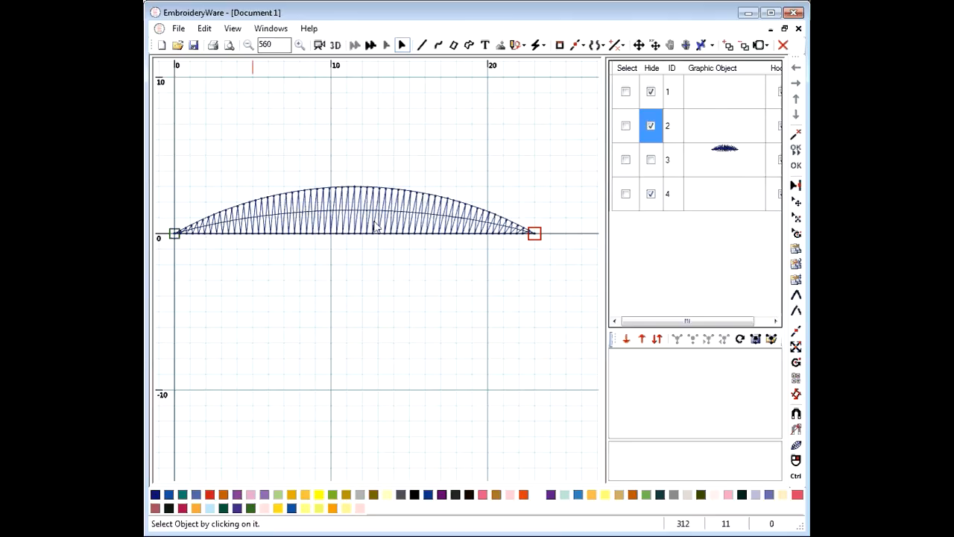
click(651, 193)
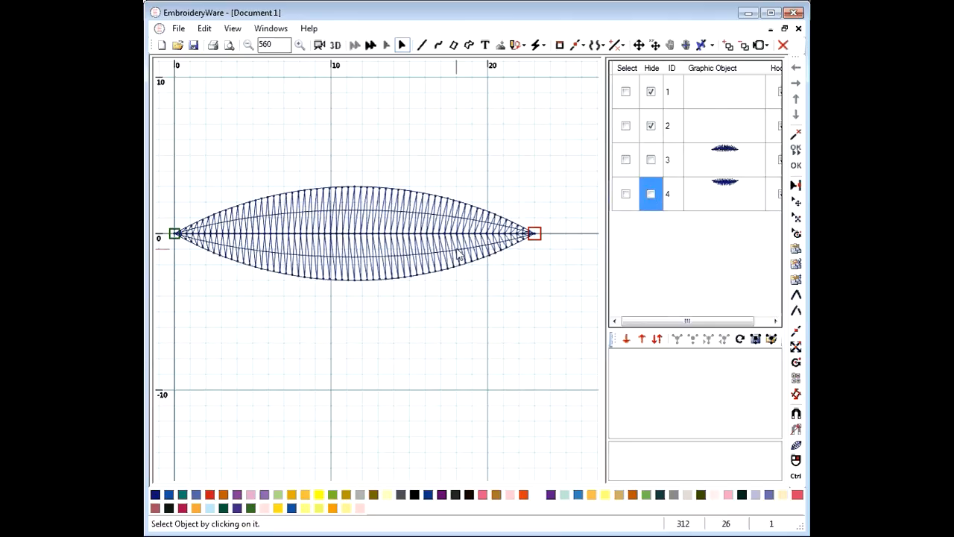
click(796, 378)
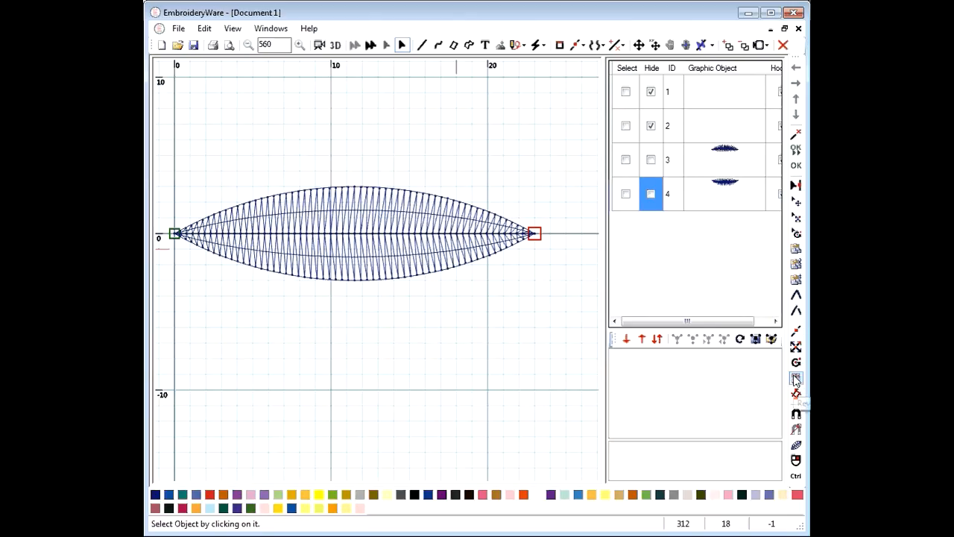
click(725, 182)
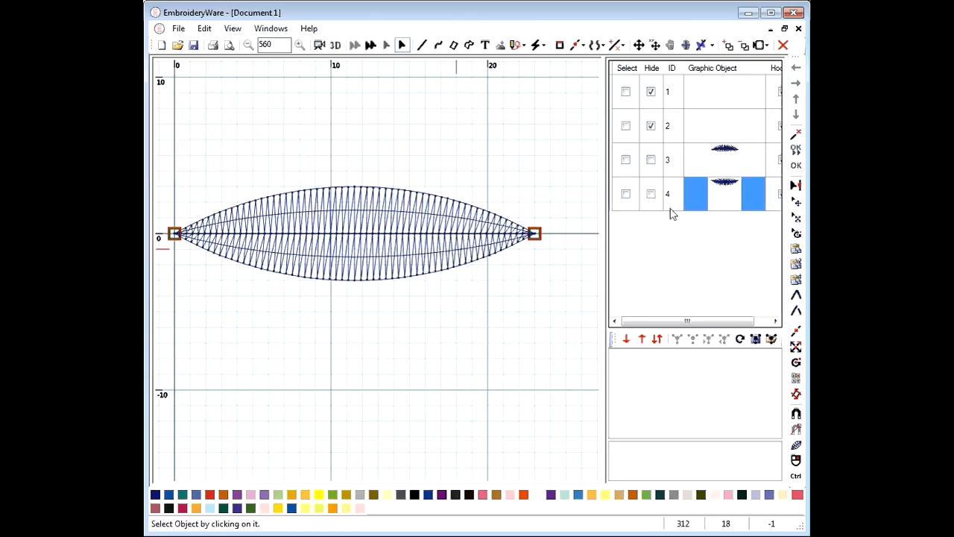
click(650, 126)
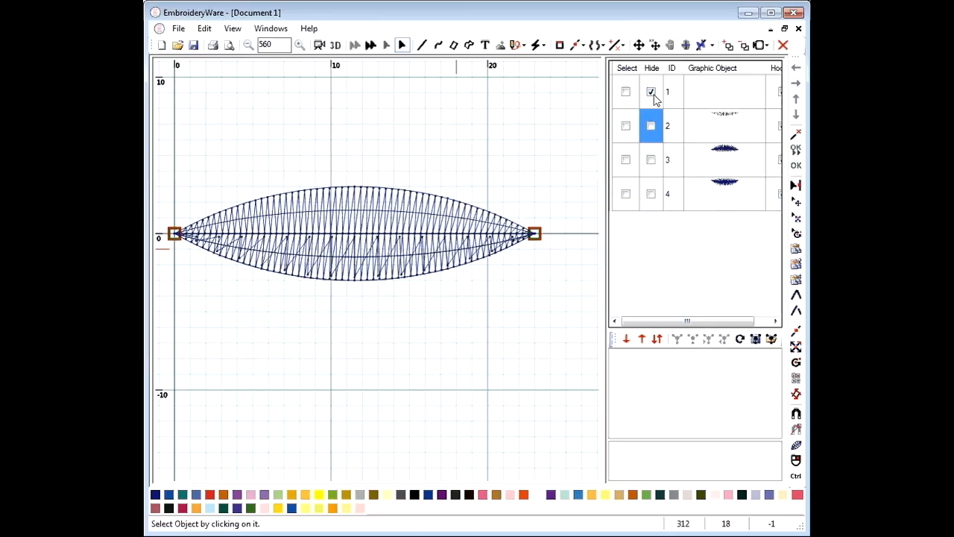
click(650, 91)
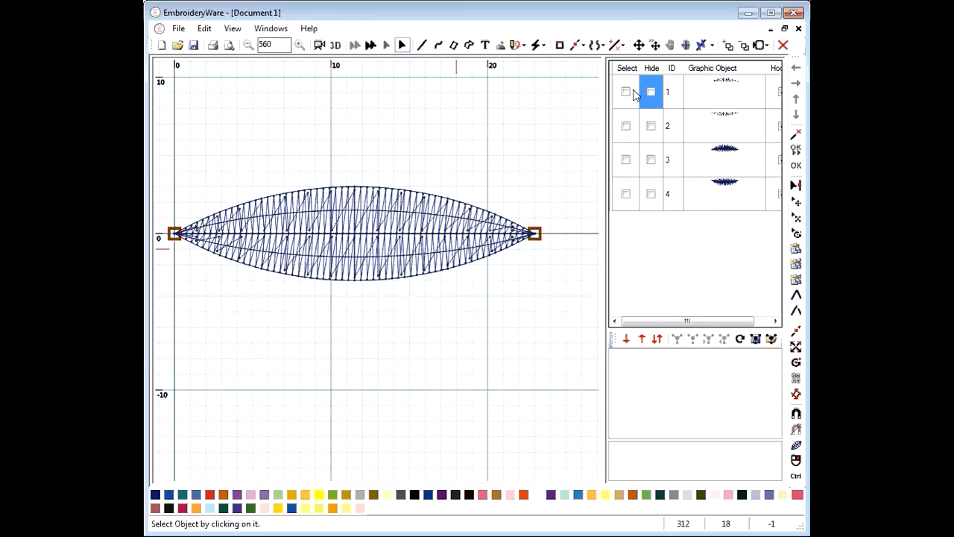
click(319, 45)
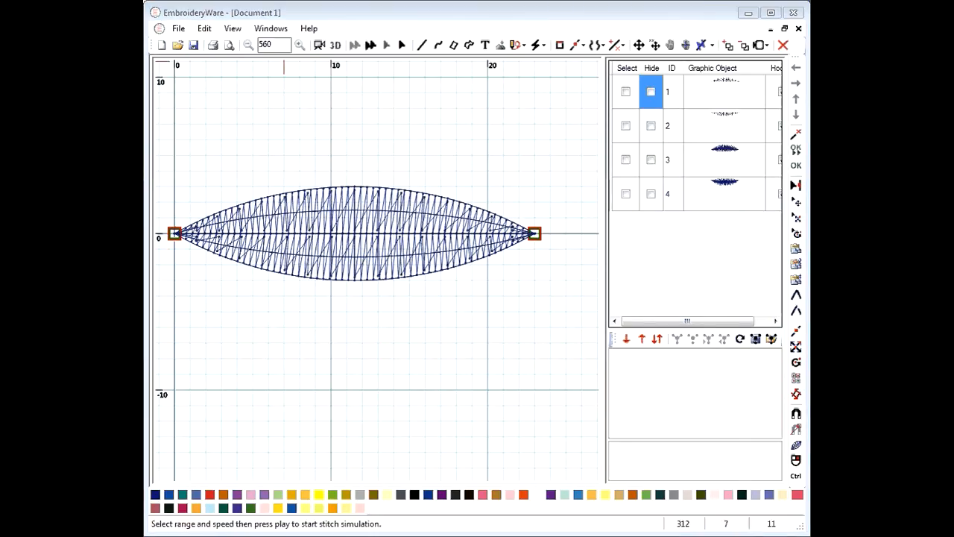
drag(687, 317, 705, 305)
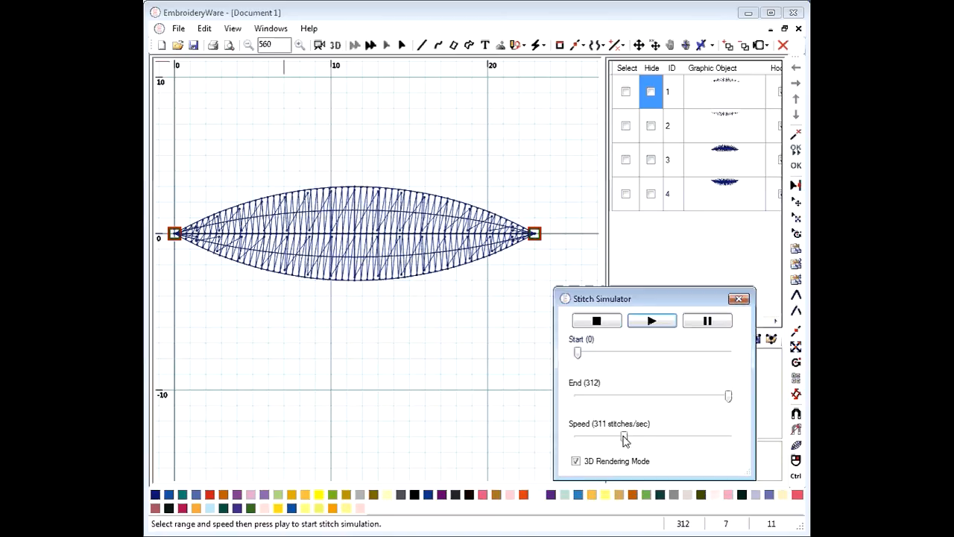
drag(625, 440, 586, 439)
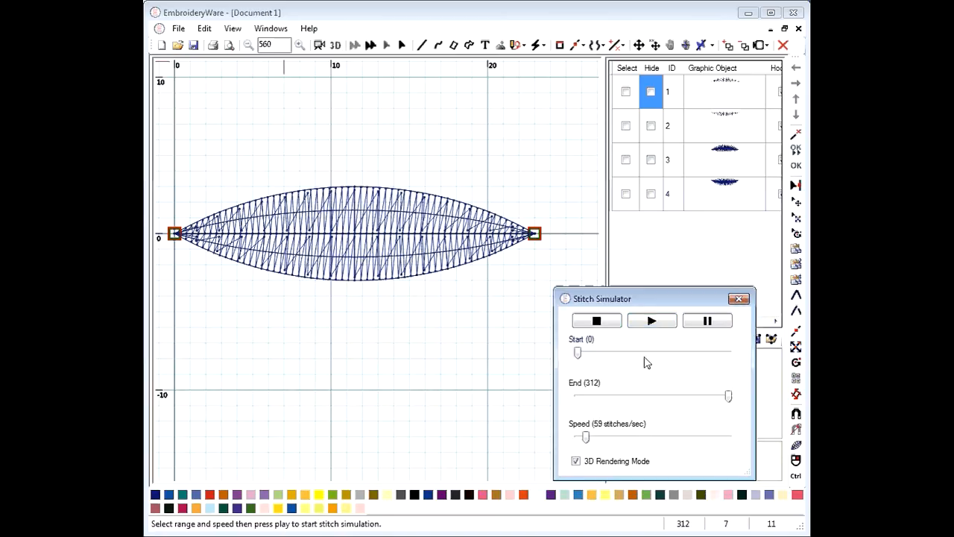
click(652, 321)
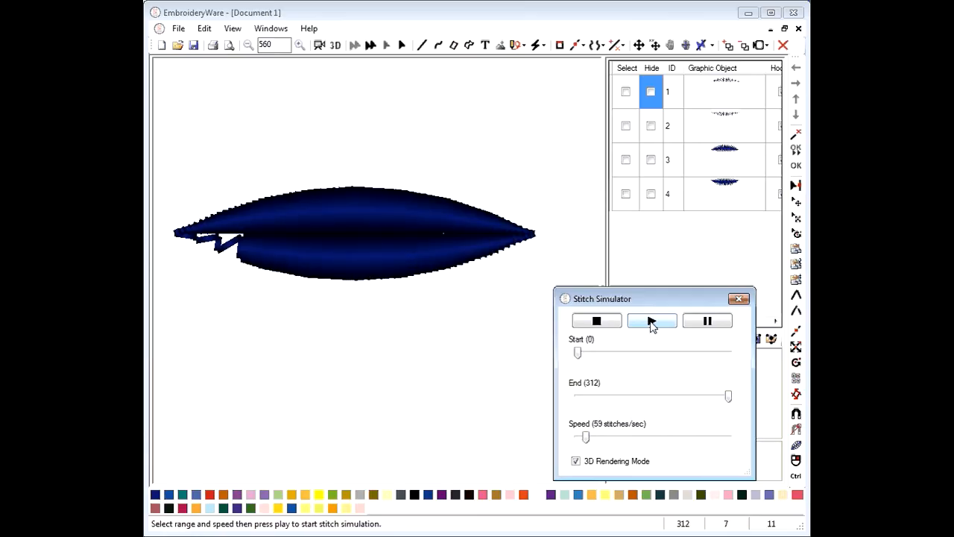
click(739, 300)
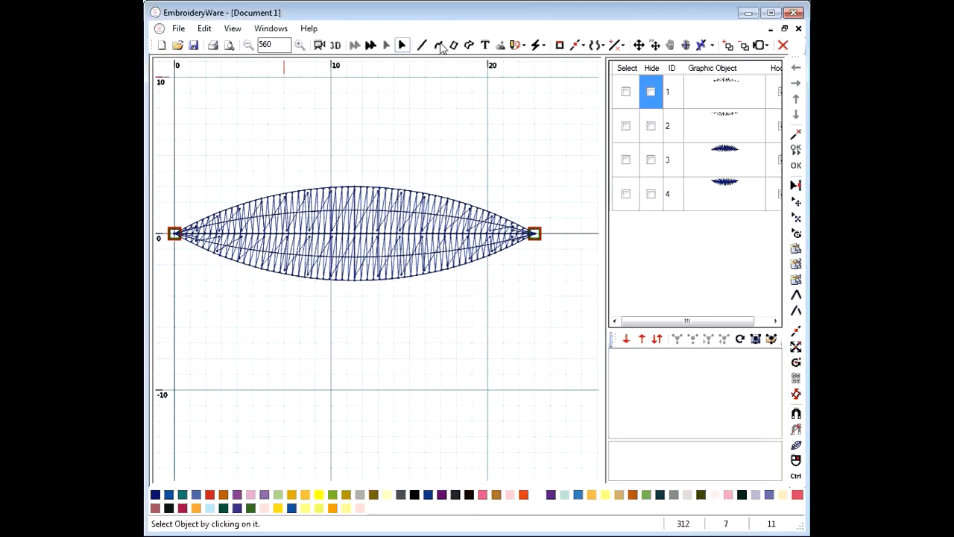
Draw a straight line from the leaf's left tip to its right tip as object 5 and select it
click(422, 46)
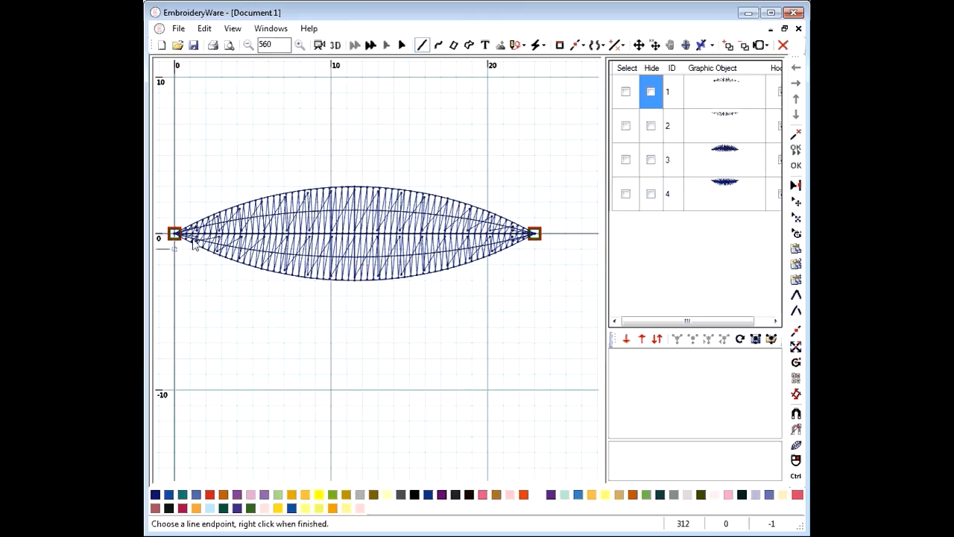
click(175, 235)
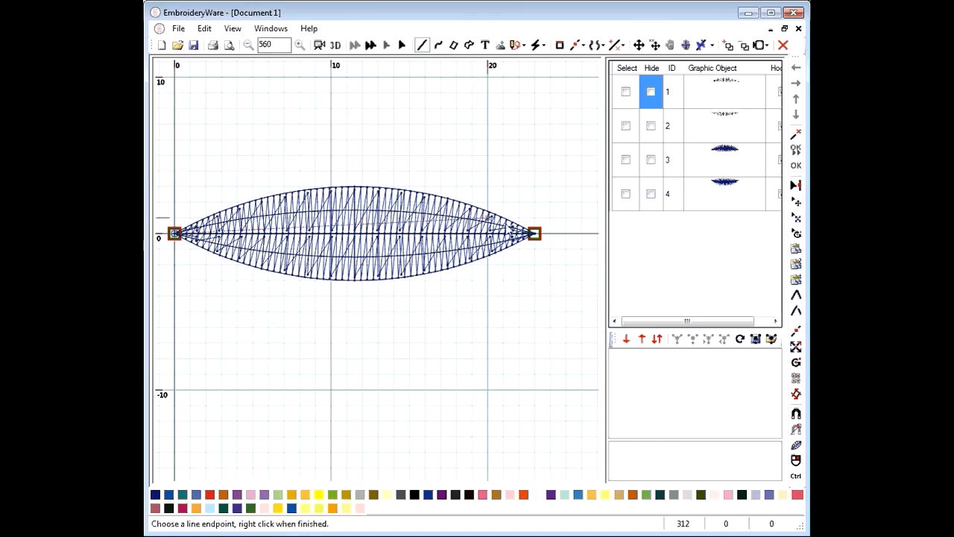
click(534, 236)
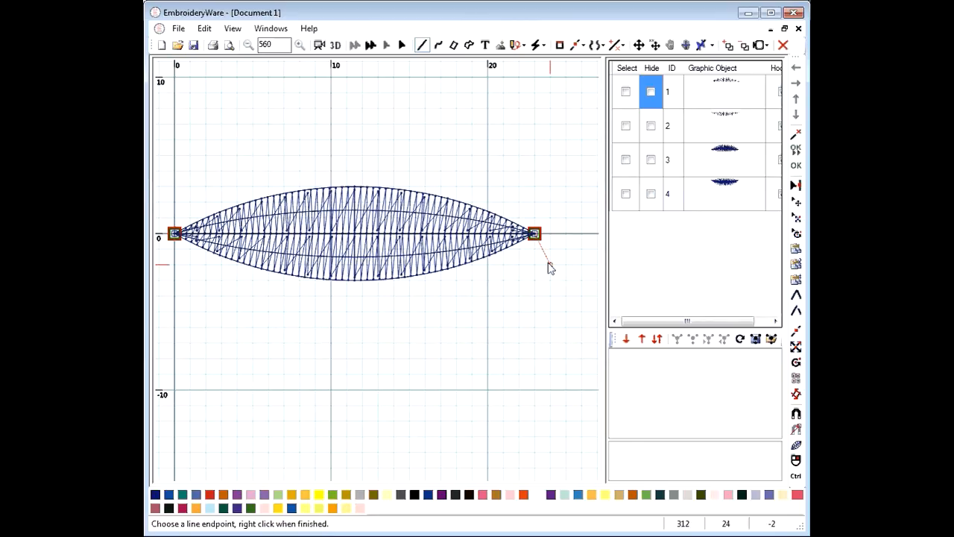
click(796, 165)
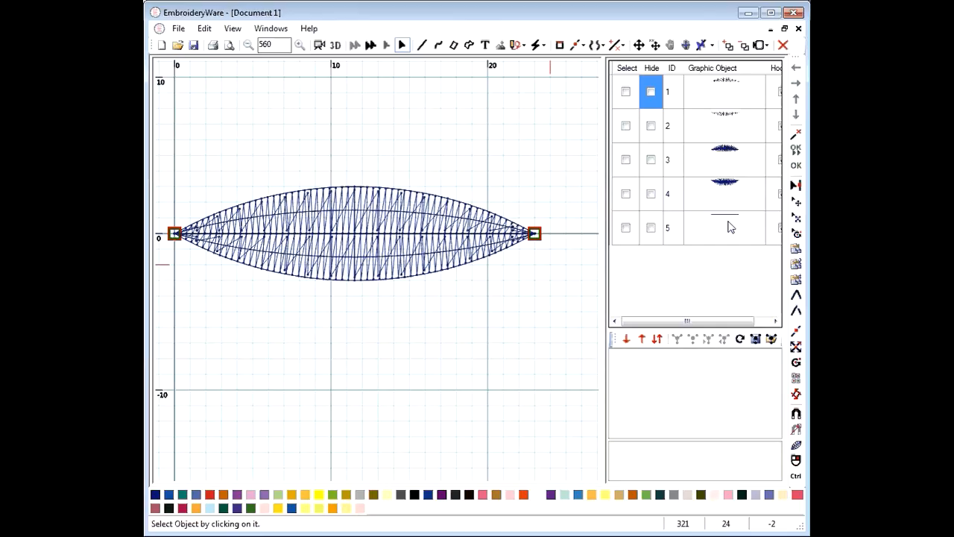
click(625, 228)
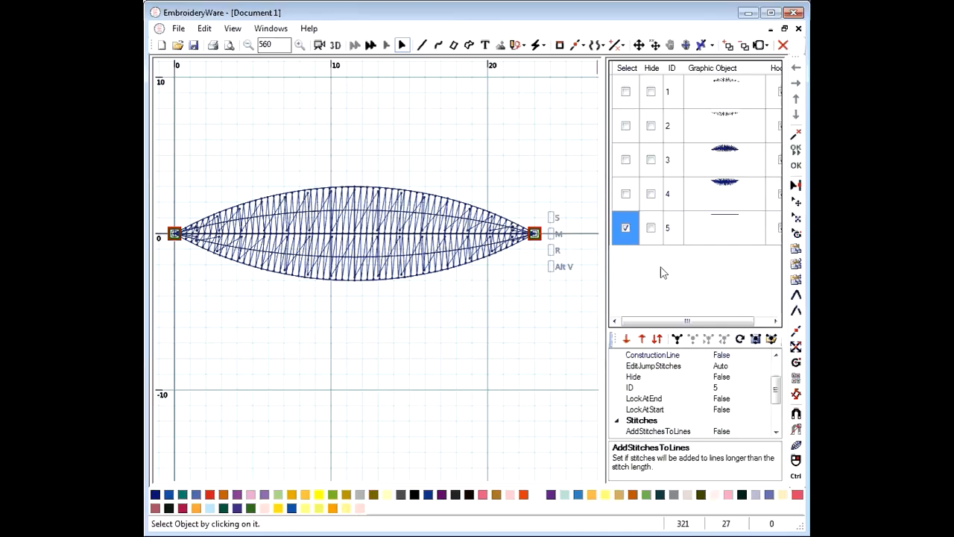
scroll(772, 428, down, 2)
Set the centre line's stitch Type to AsDrawnDouble and Length from 30 to 25
click(766, 432)
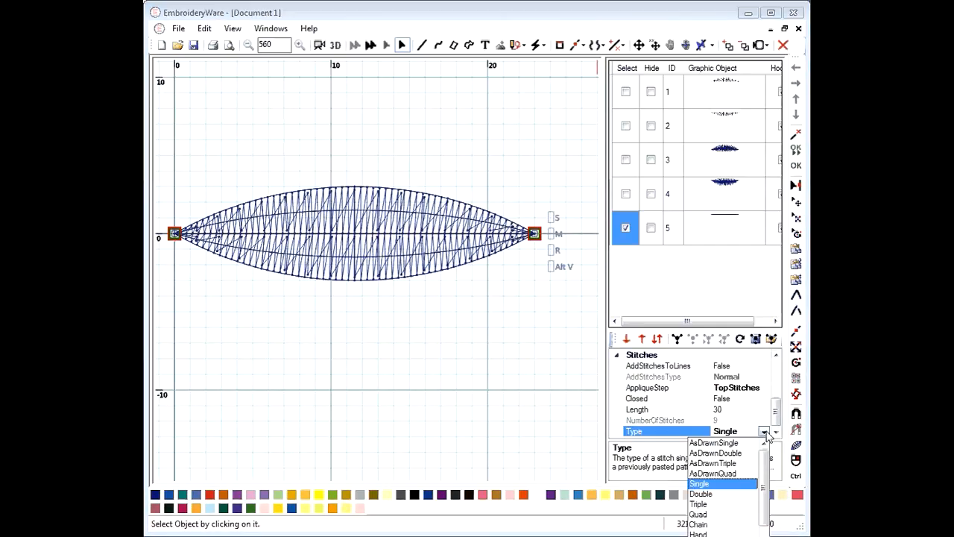
click(715, 453)
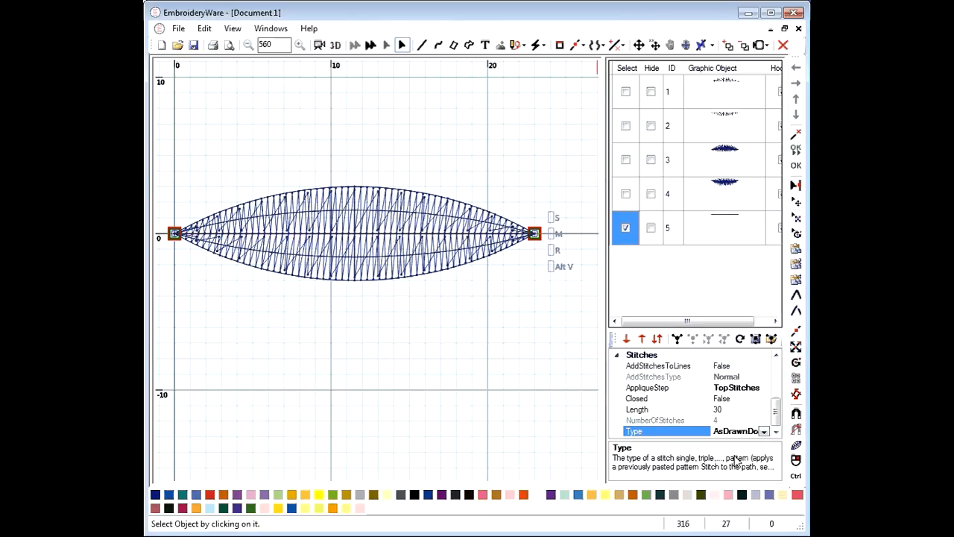
click(742, 410)
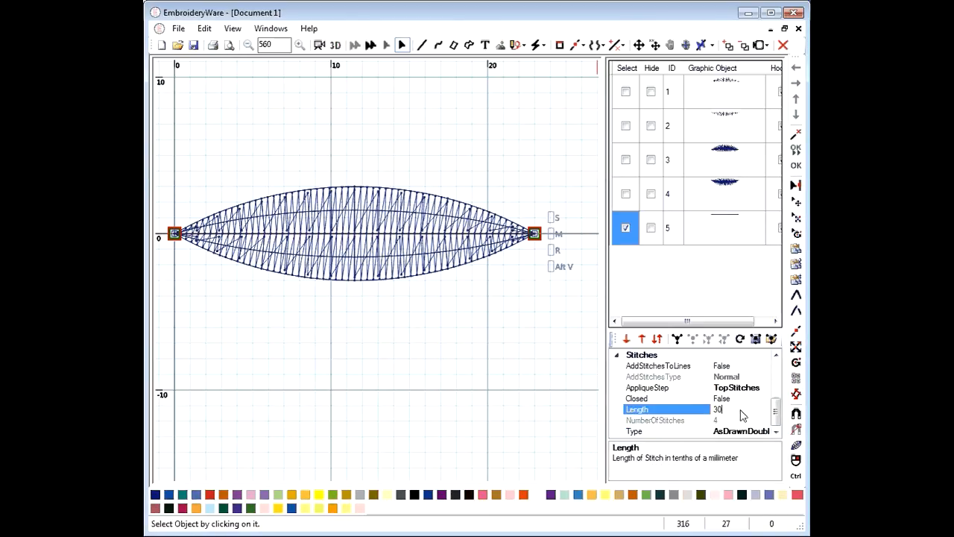
double_click(753, 409)
text(25)
key(Return)
Set AddStitchesToLines to True and preview the stitched leaf in 3D
click(762, 365)
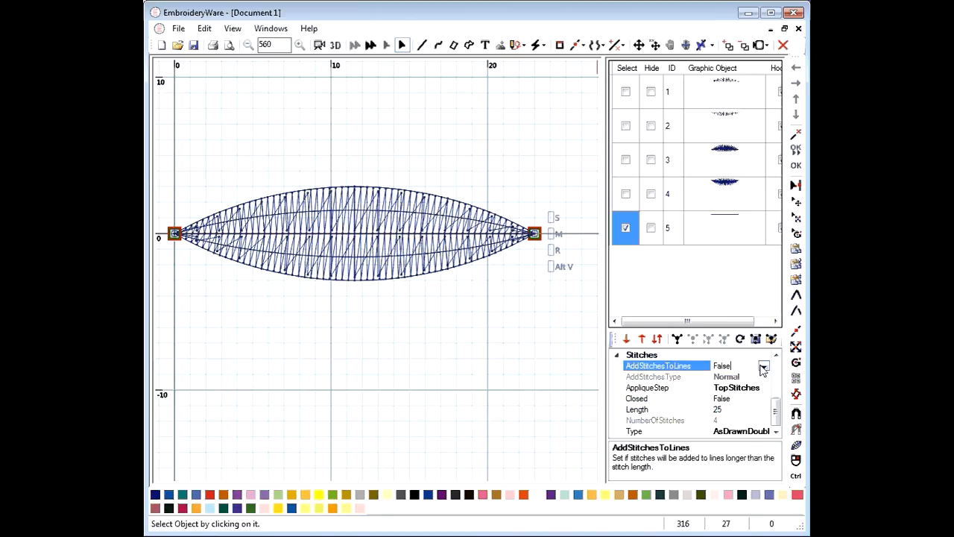
click(763, 366)
click(721, 377)
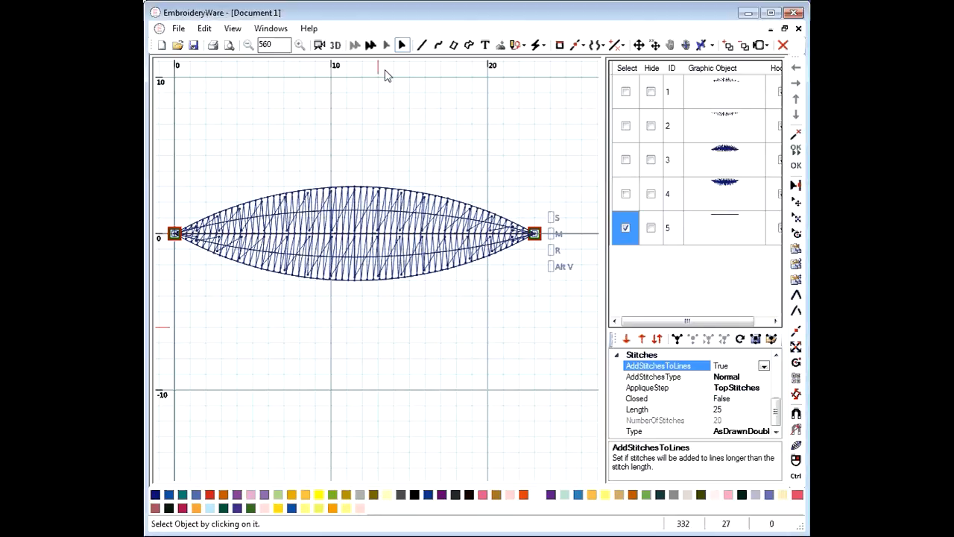
click(323, 42)
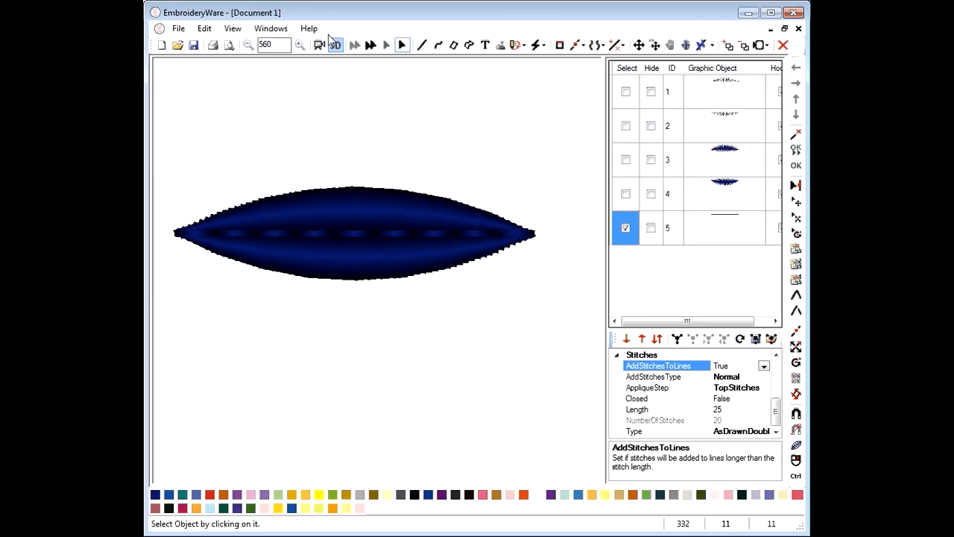
Select all five leaf parts, apply the green palette swatch, and check the result in 3D
click(626, 69)
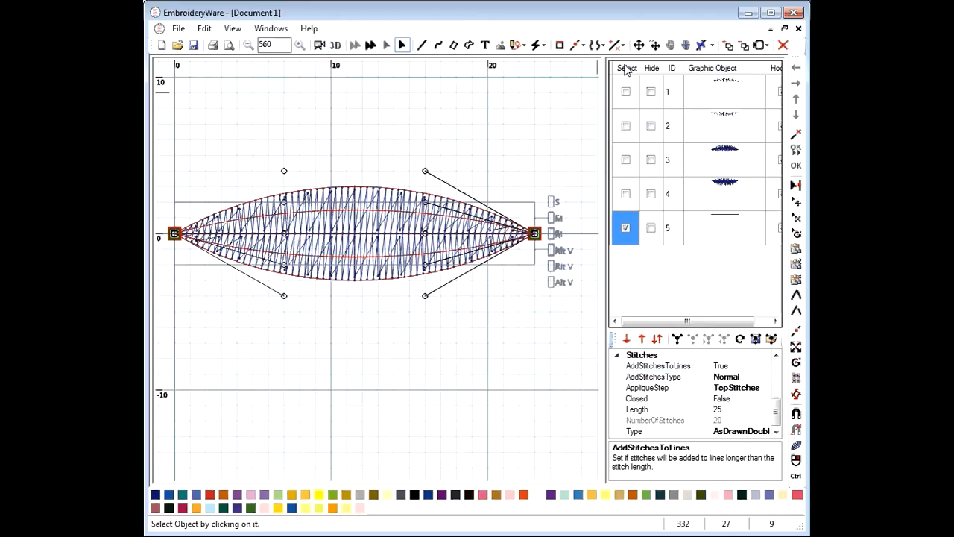
click(627, 70)
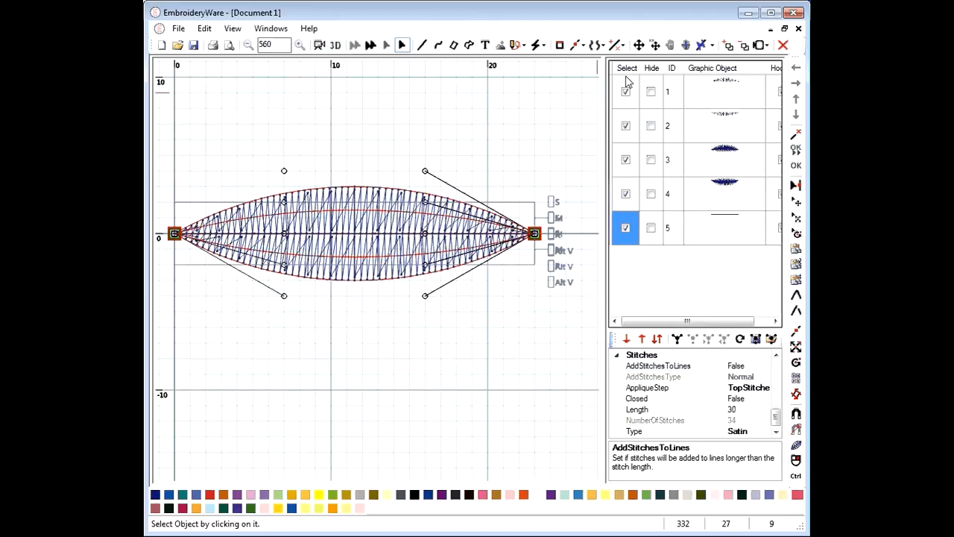
click(645, 496)
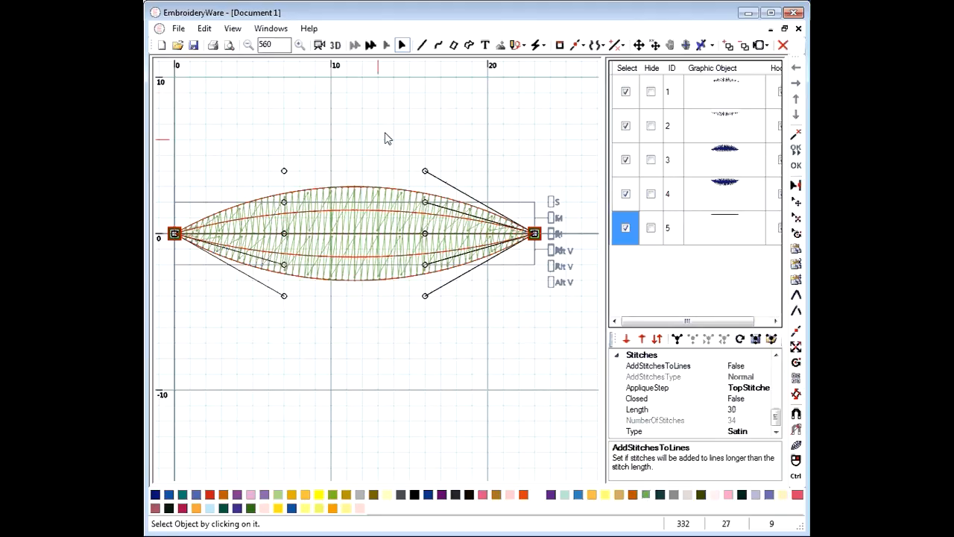
click(335, 46)
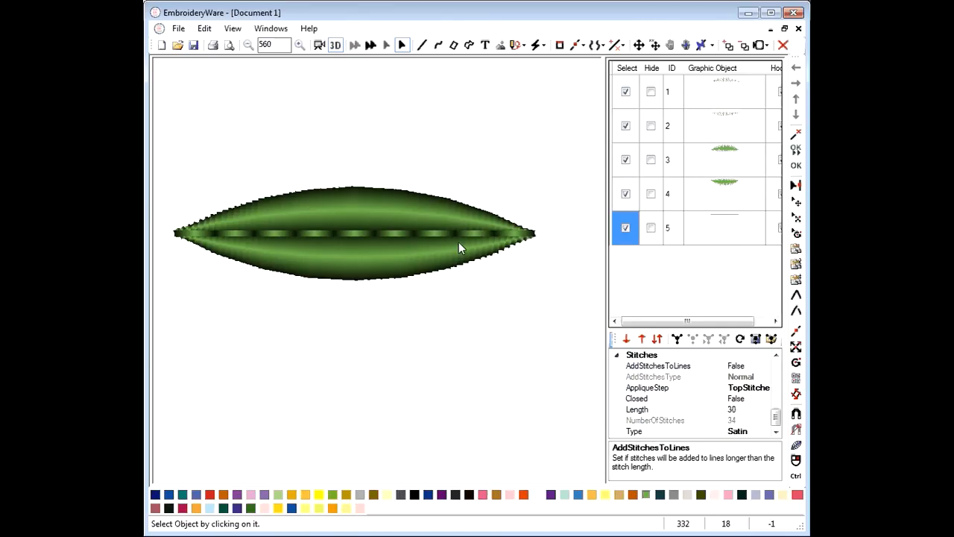
click(334, 45)
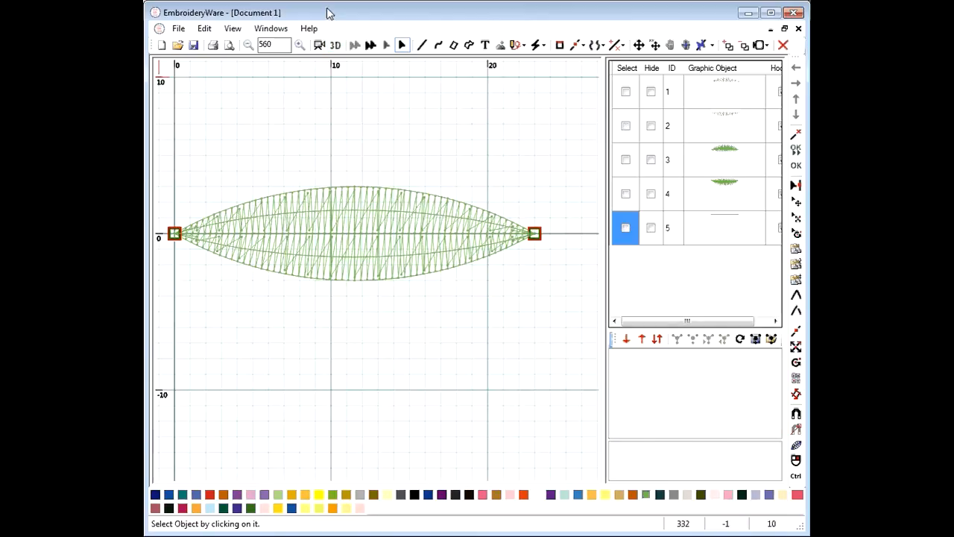
Select all five leaf parts and use Make Object to merge them into Leaf Green object 1
click(626, 68)
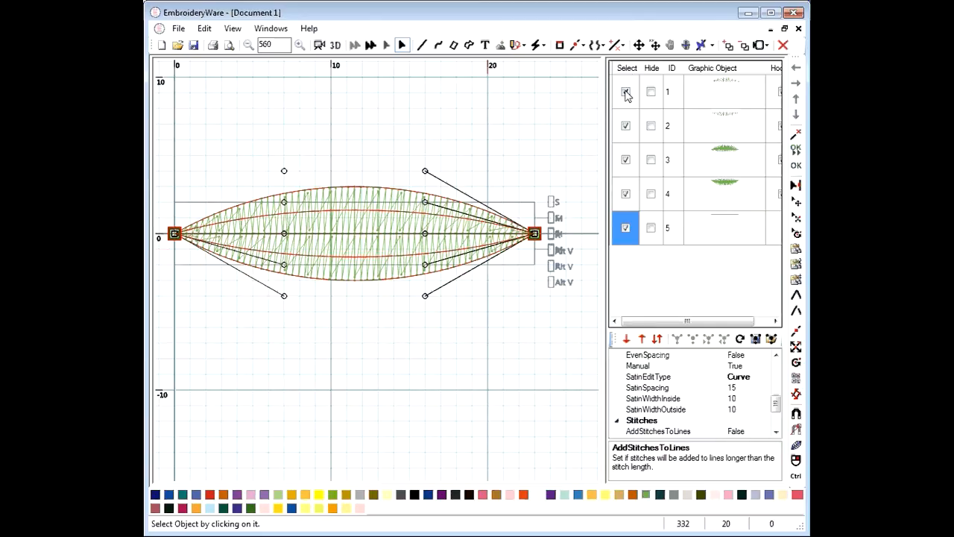
click(676, 339)
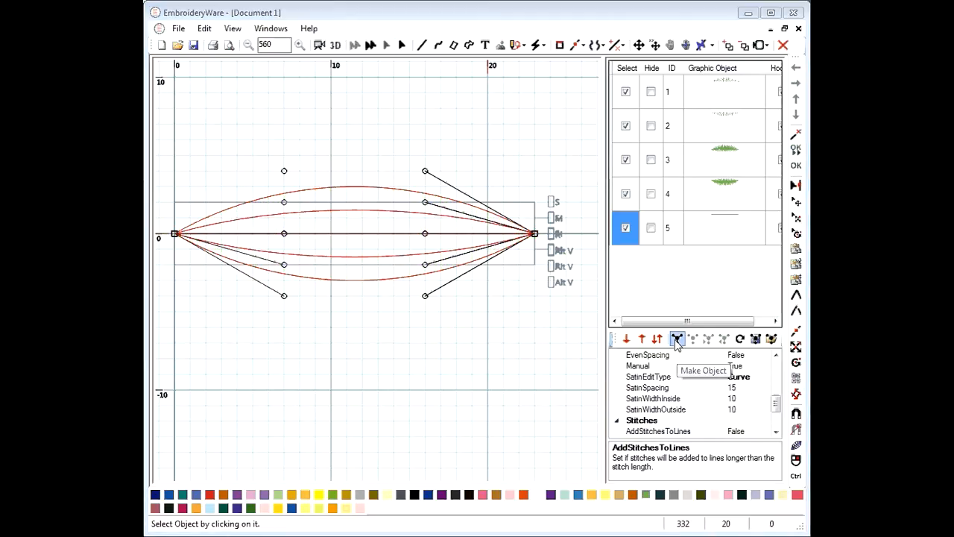
click(676, 340)
click(676, 340)
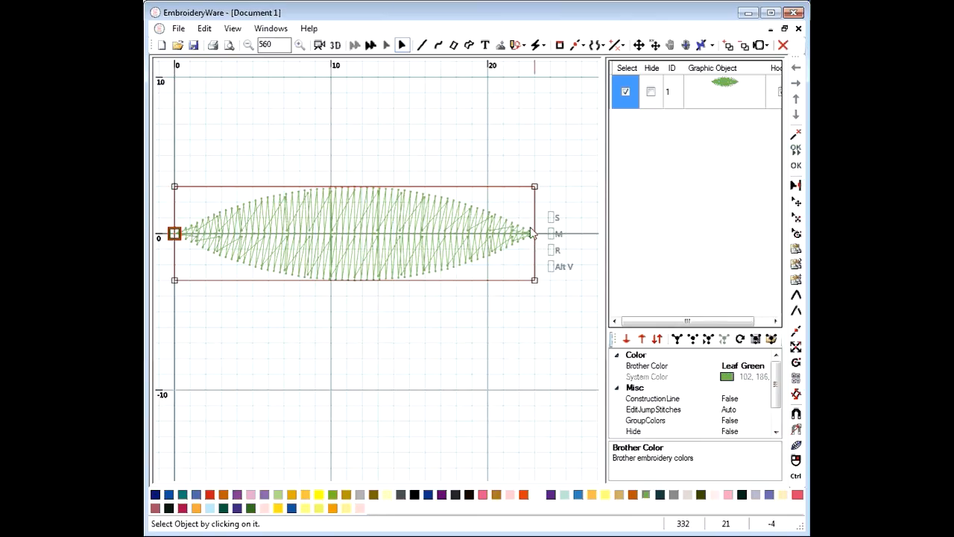
Rotate the merged leaf about its lower tip to a steep upward-right angle
key(r)
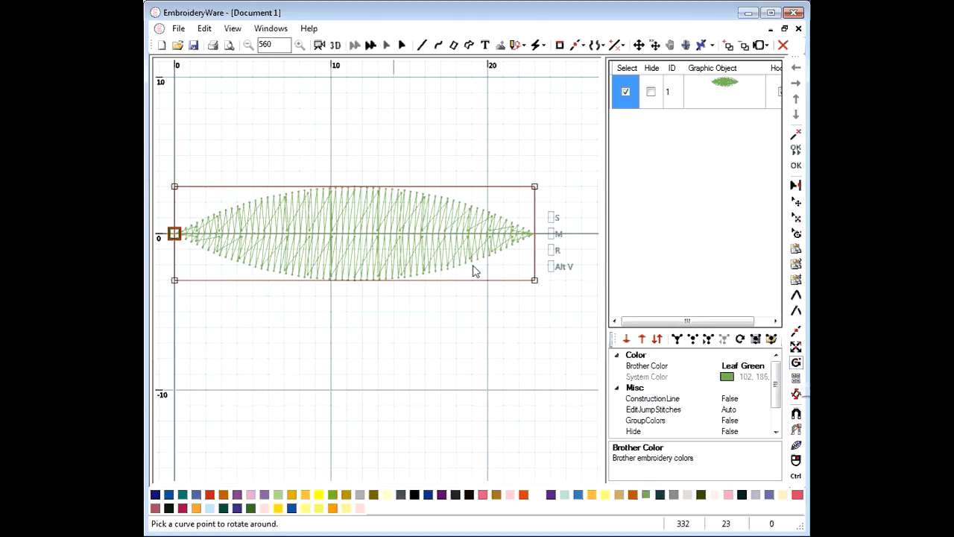
click(530, 284)
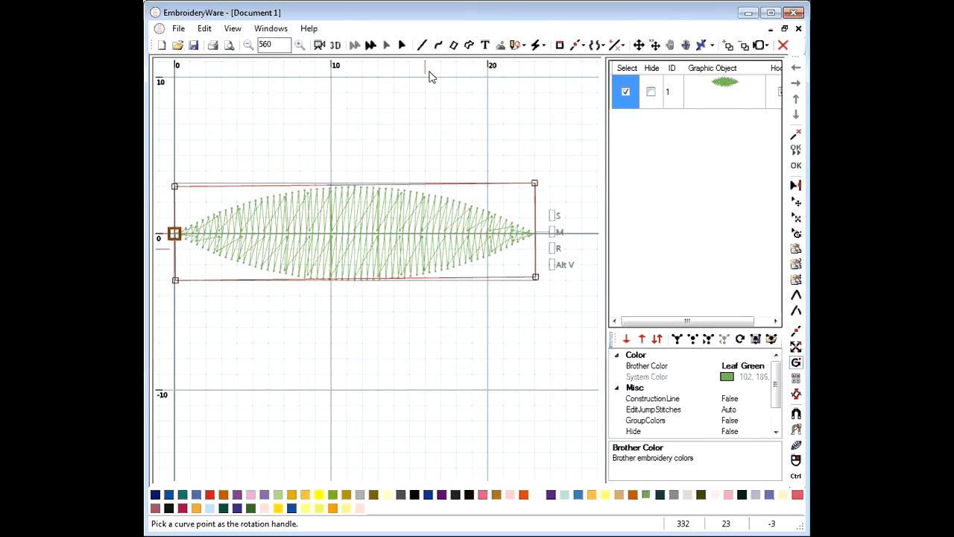
click(448, 151)
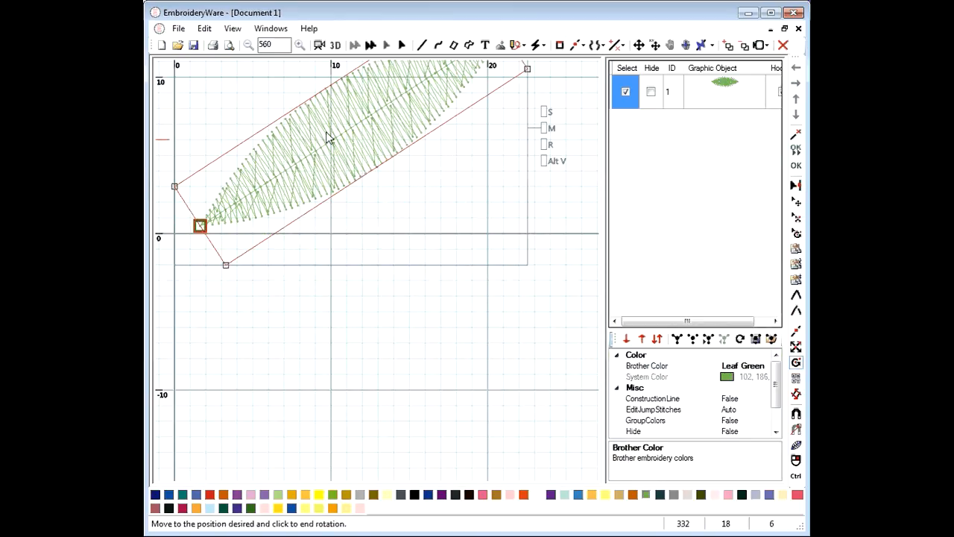
key(ctrl+z)
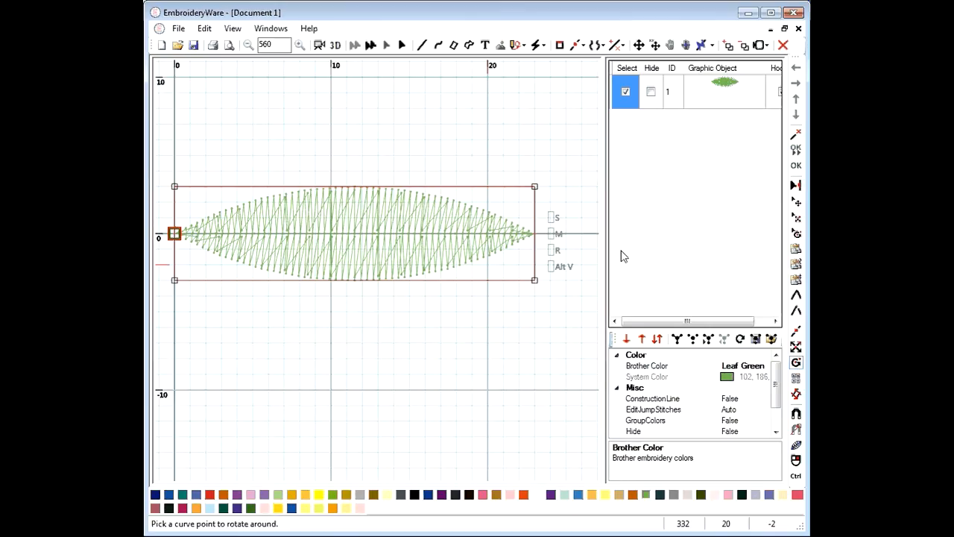
click(554, 251)
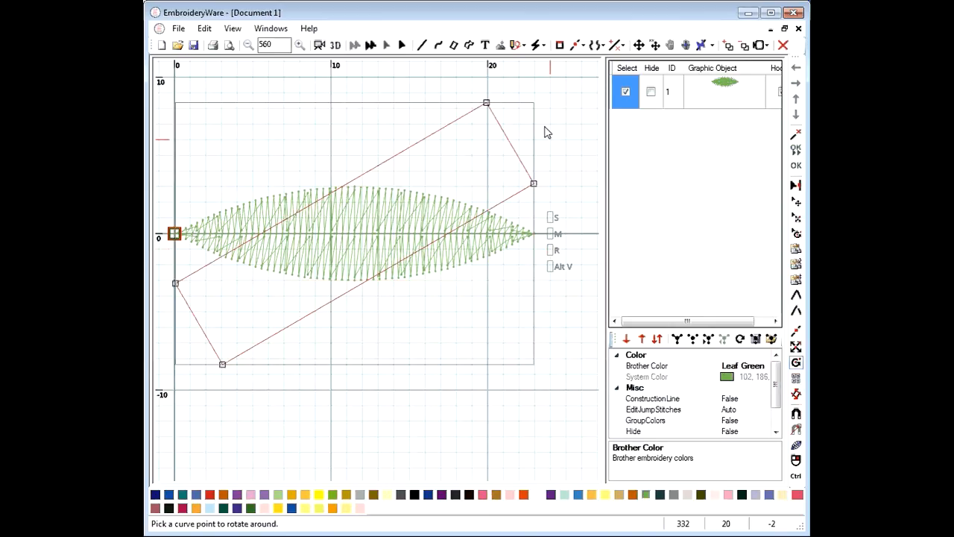
click(545, 132)
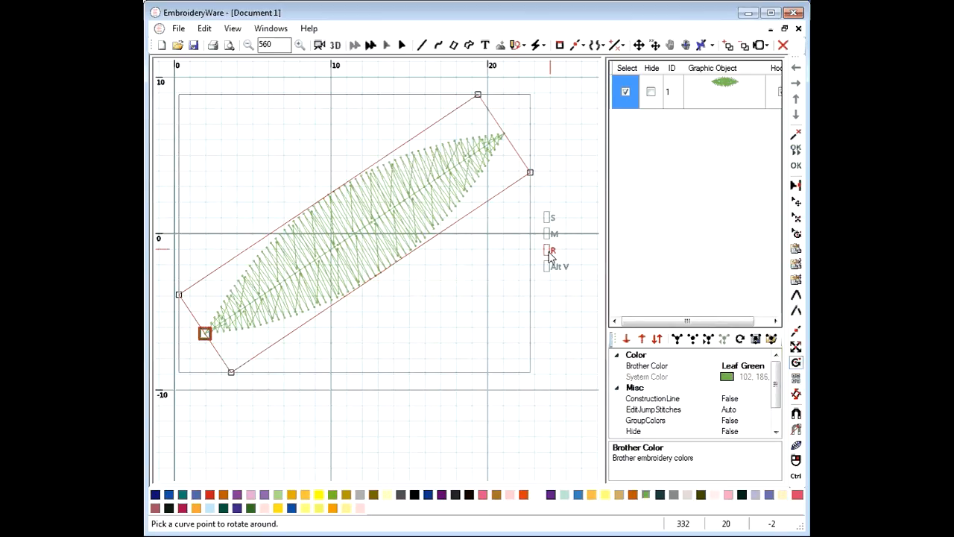
click(534, 195)
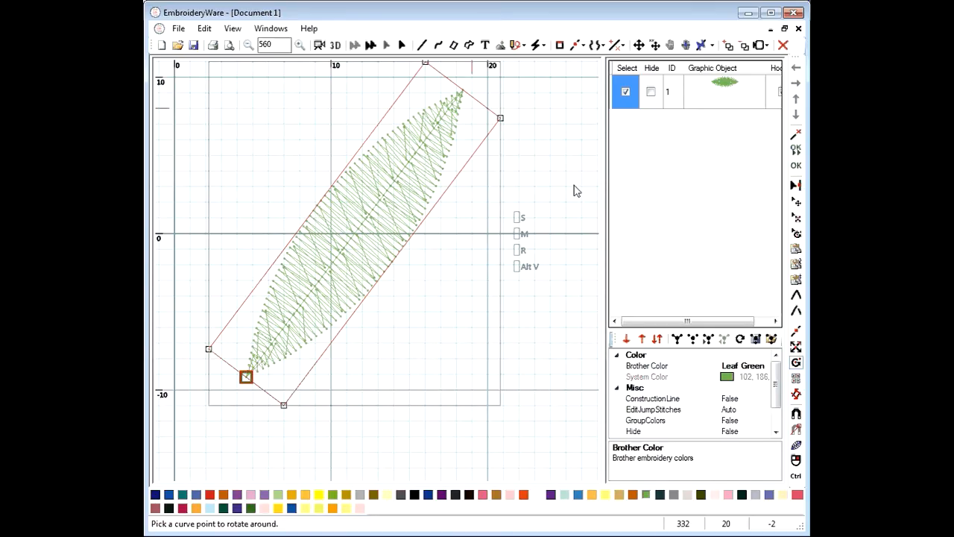
scroll(574, 186, down, 2)
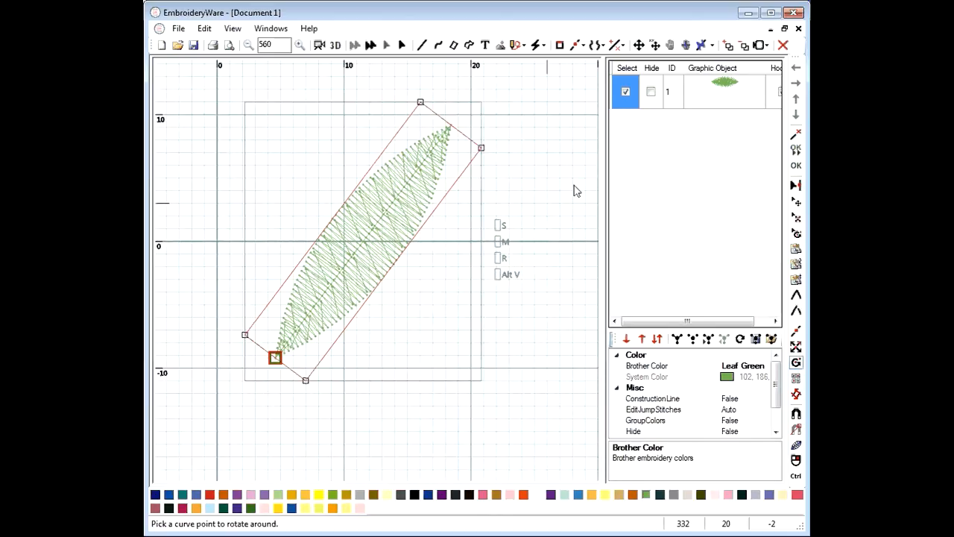
scroll(574, 190, down, 2)
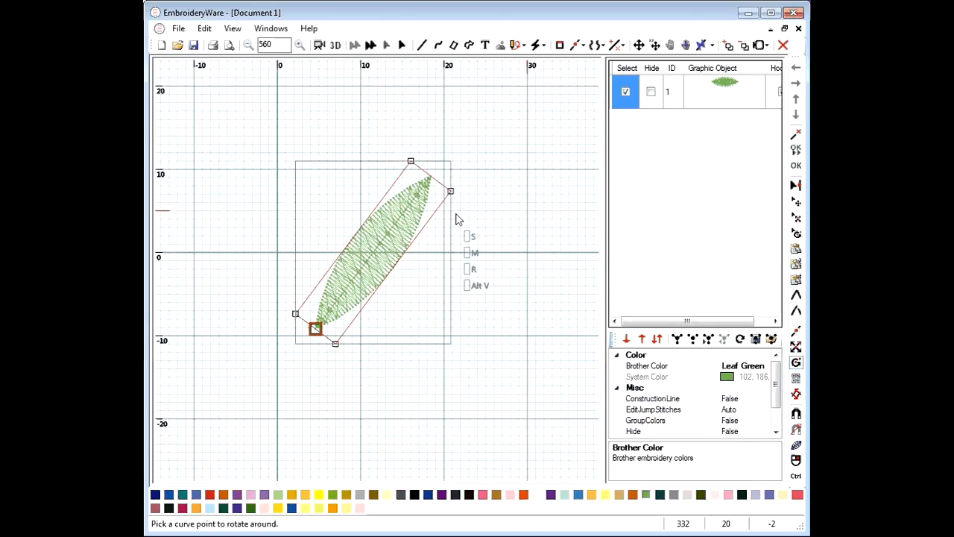
scroll(458, 219, down, 1)
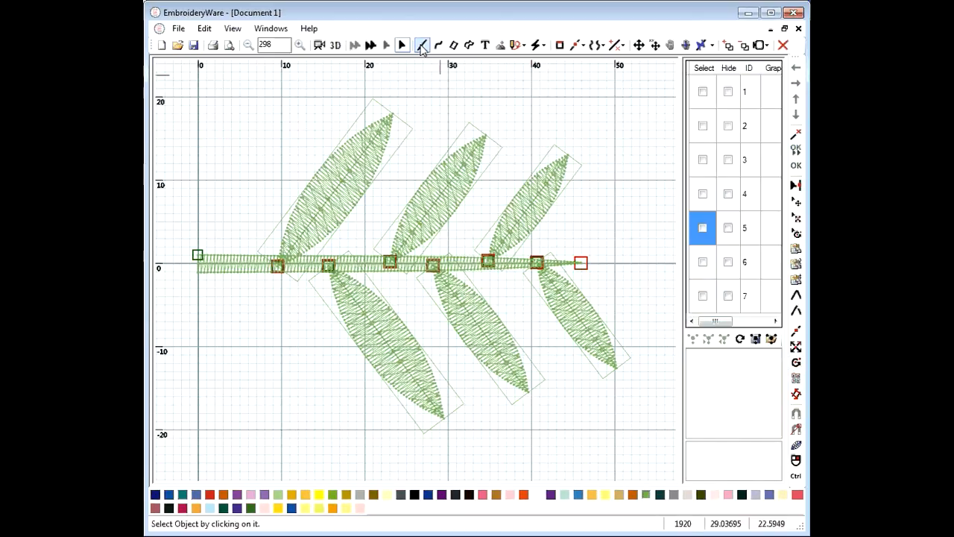
Nudge the upper-left leaf, enlarge the middle leaf, then deselect and widen the object list
click(409, 128)
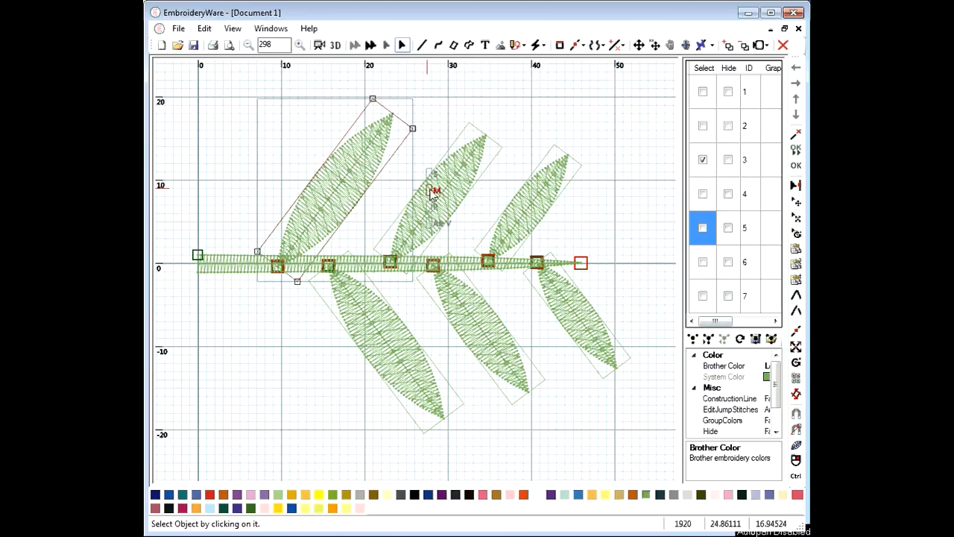
mouse_move(434, 193)
mouse_down()
mouse_move(416, 196)
mouse_move(430, 184)
mouse_move(429, 196)
mouse_move(424, 187)
mouse_up()
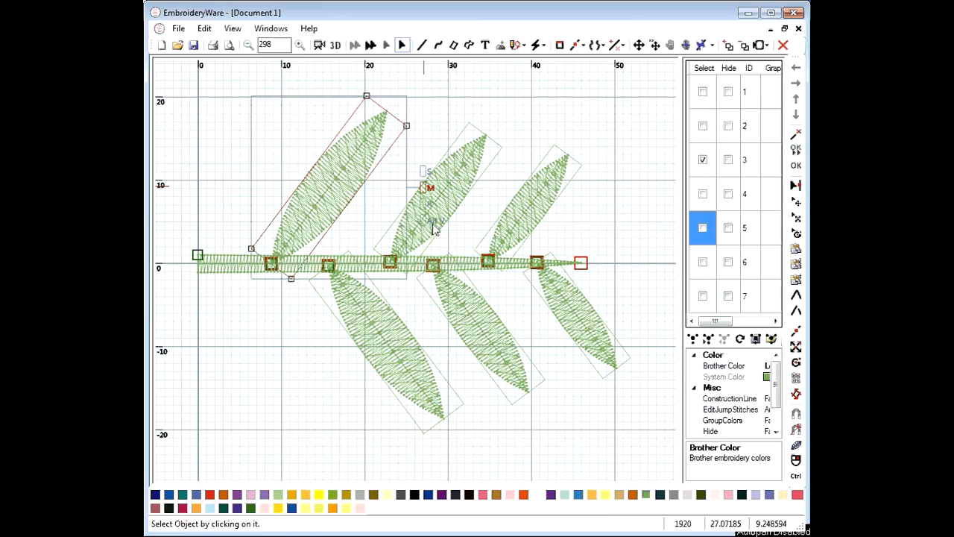
ctrl+click(501, 156)
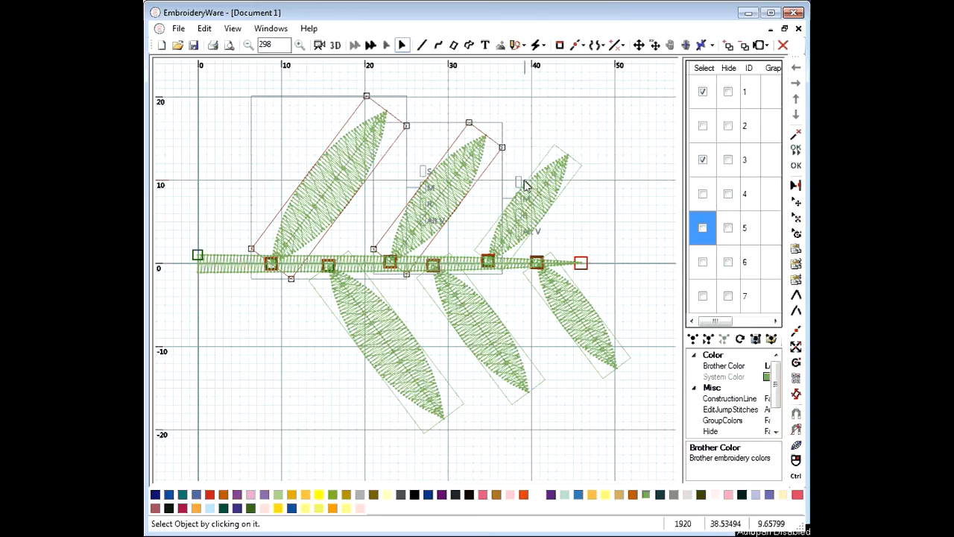
mouse_move(524, 185)
mouse_down()
mouse_move(551, 161)
mouse_move(520, 182)
mouse_up()
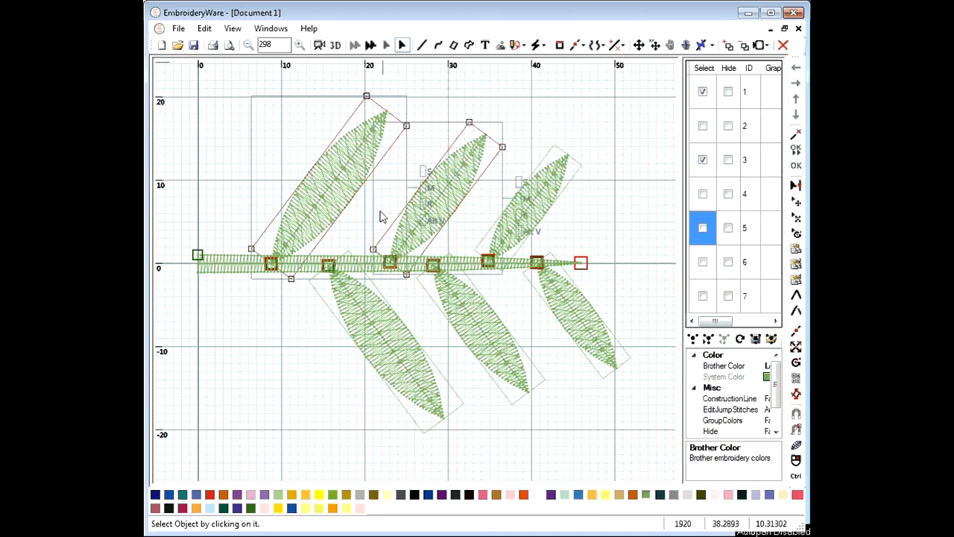
click(319, 45)
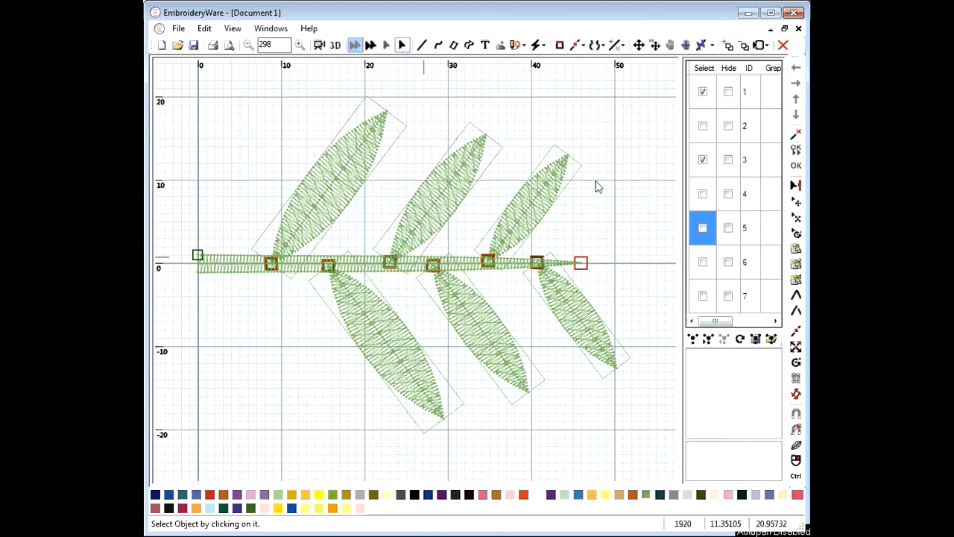
drag(681, 181, 638, 182)
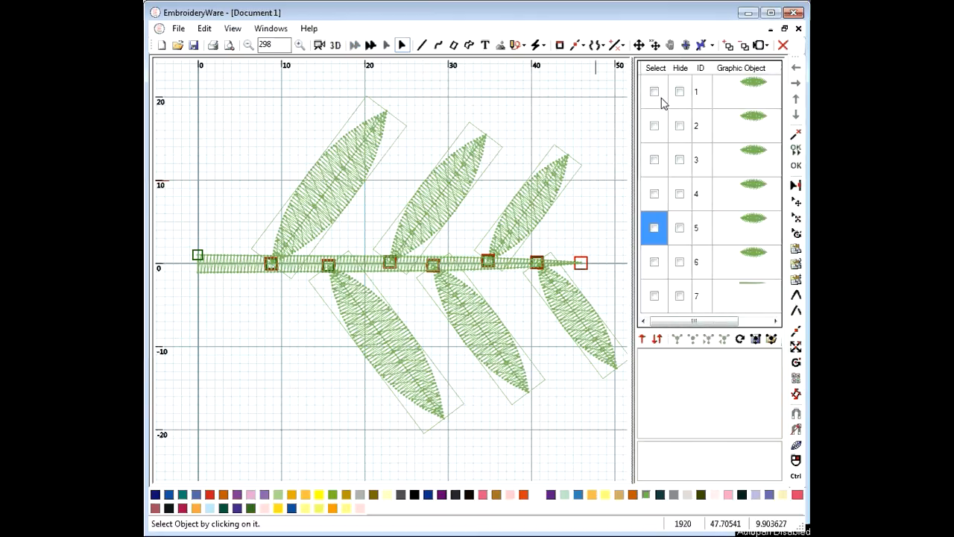
Toggle object selections in the Select column and widen the object list to interleave stem lines
click(654, 91)
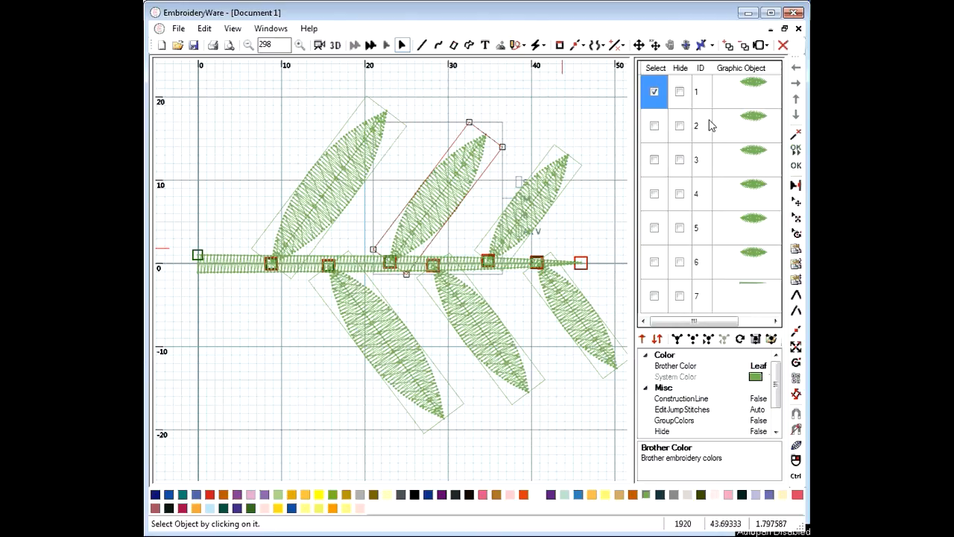
click(655, 91)
click(655, 92)
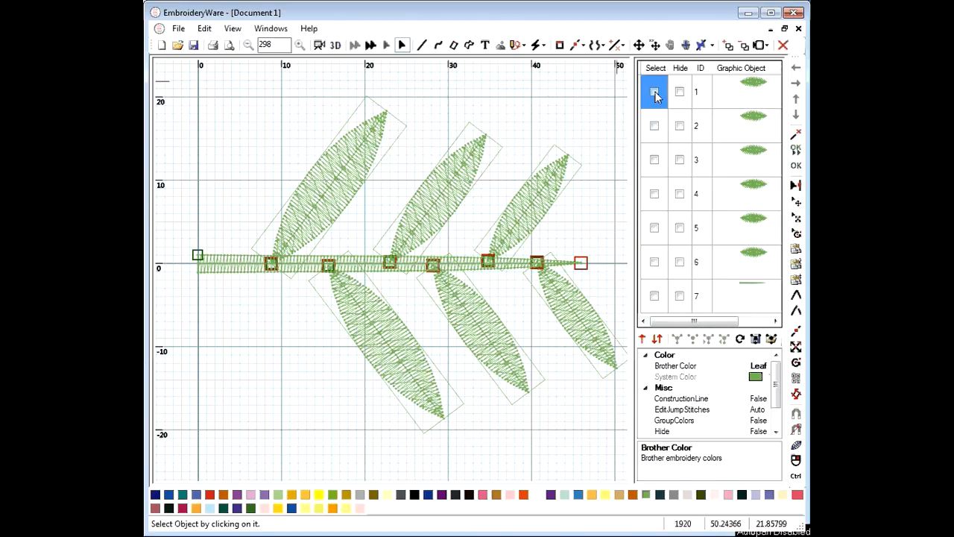
click(655, 92)
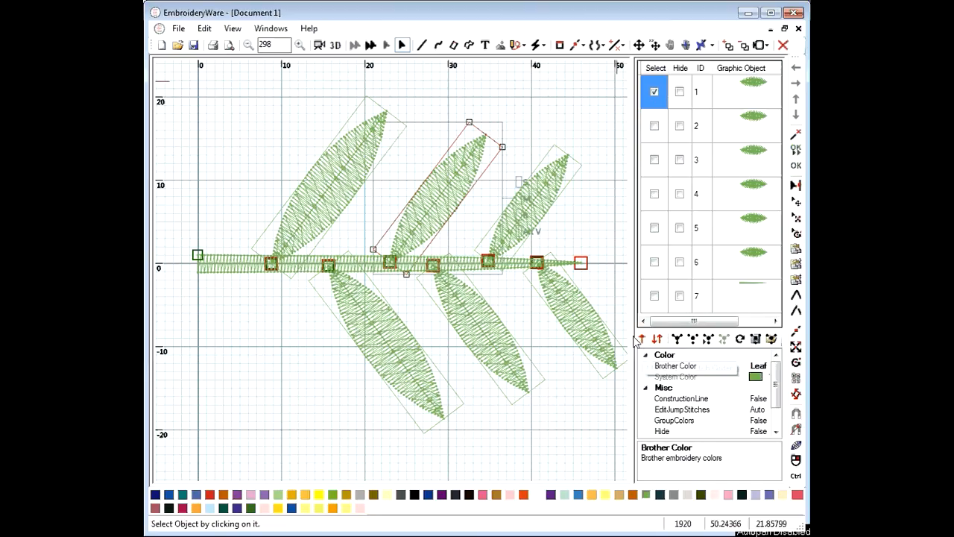
drag(634, 341, 601, 339)
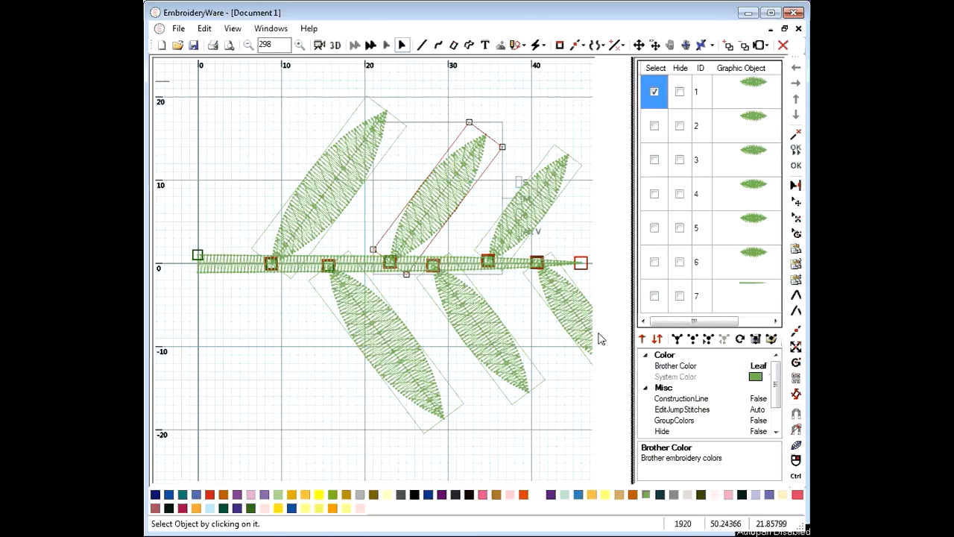
click(626, 340)
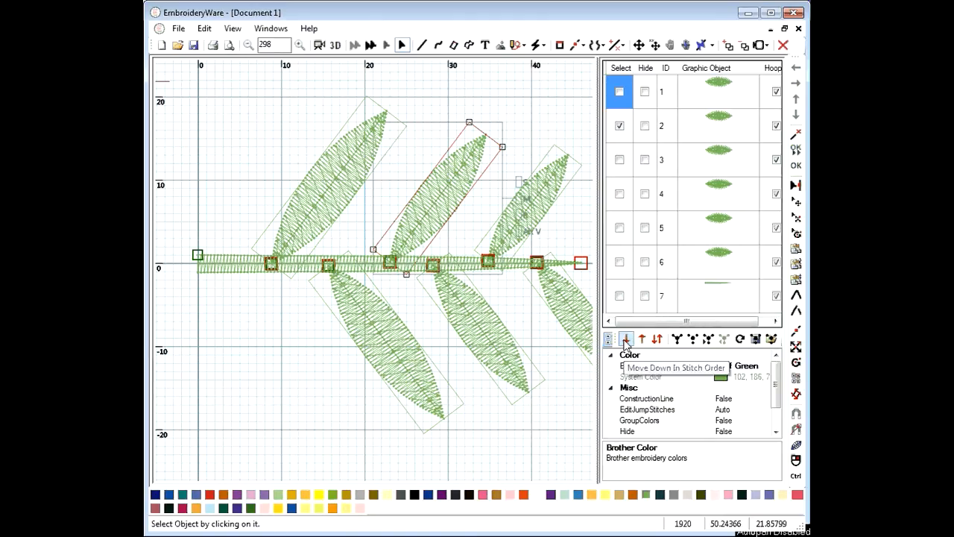
click(620, 92)
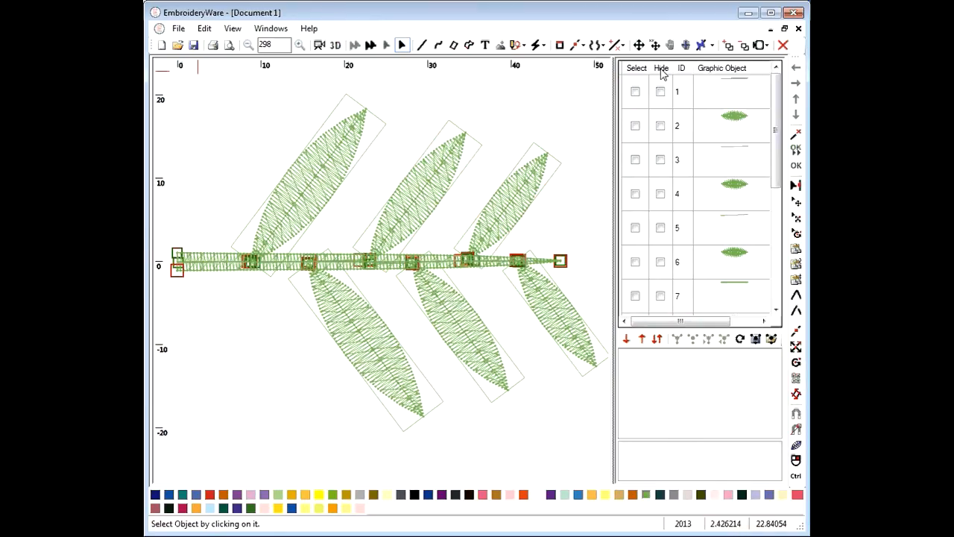
click(660, 69)
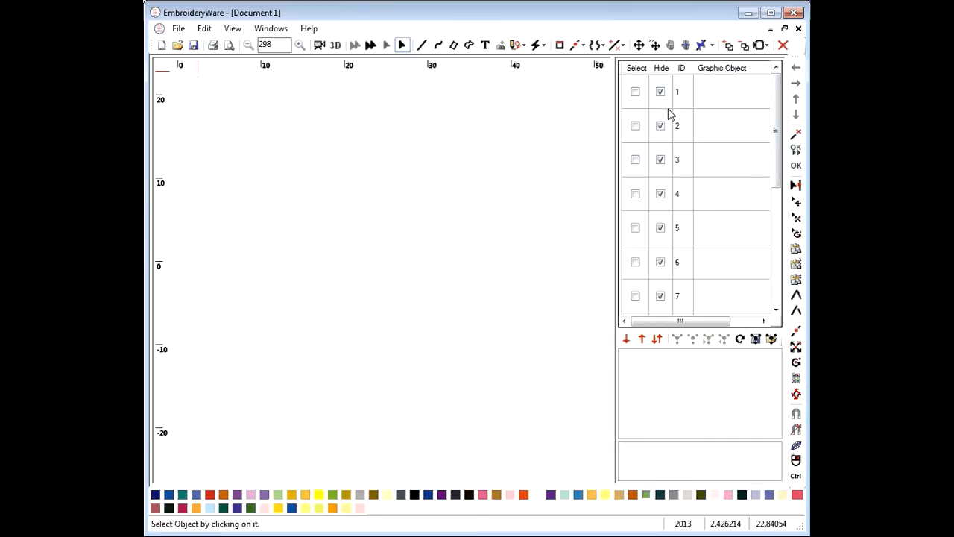
click(661, 94)
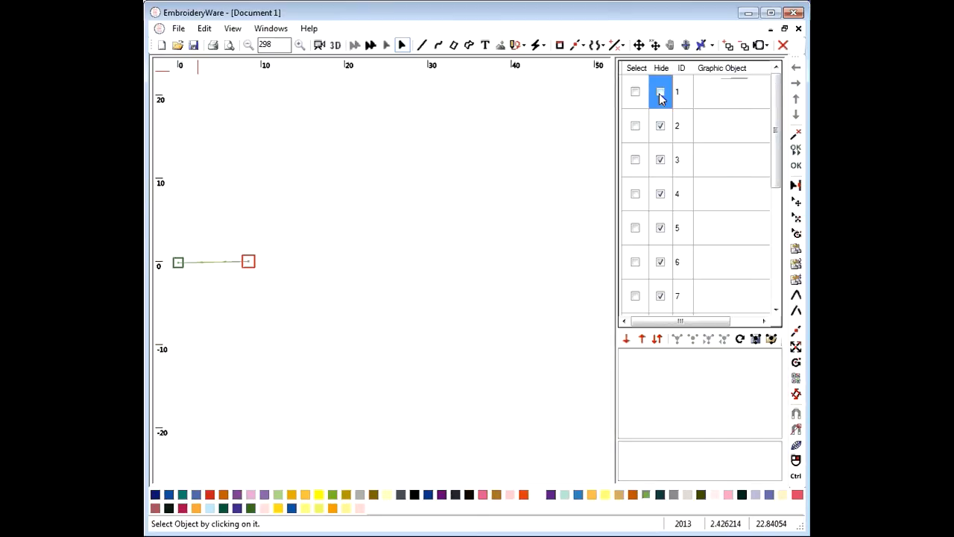
click(660, 129)
click(662, 164)
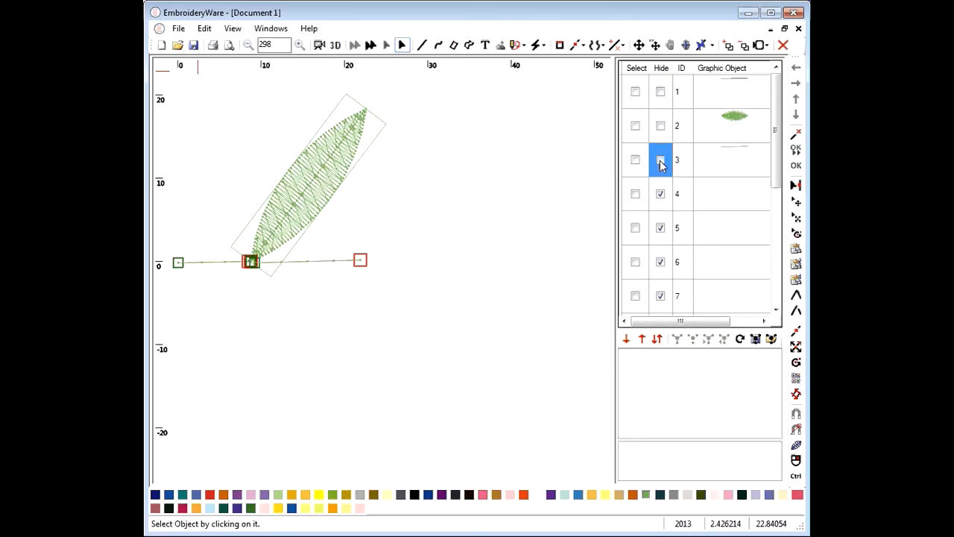
click(660, 195)
click(660, 231)
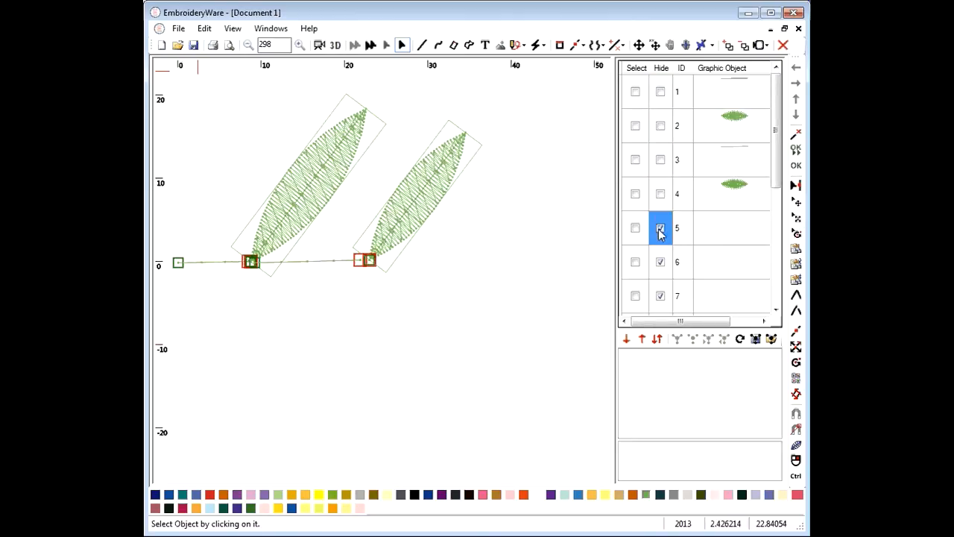
click(660, 229)
click(660, 263)
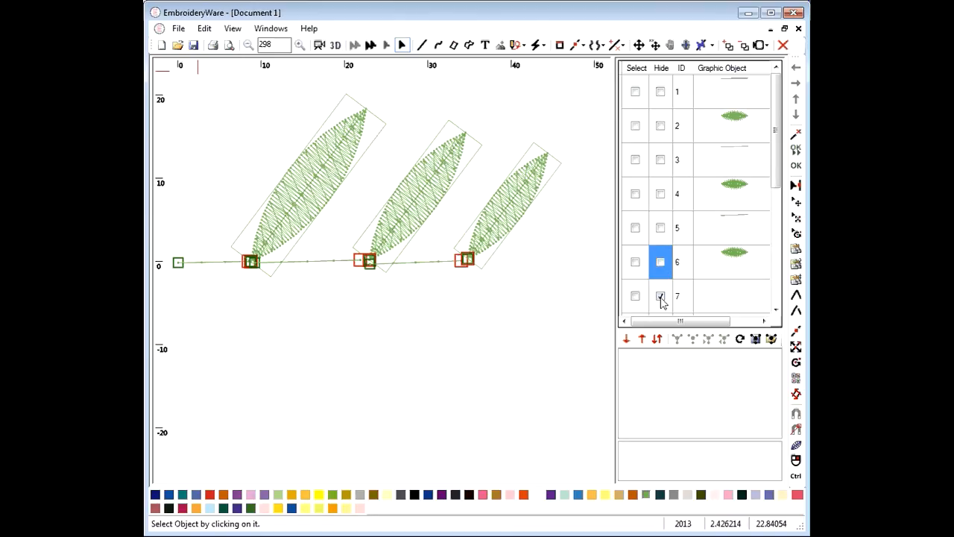
click(660, 297)
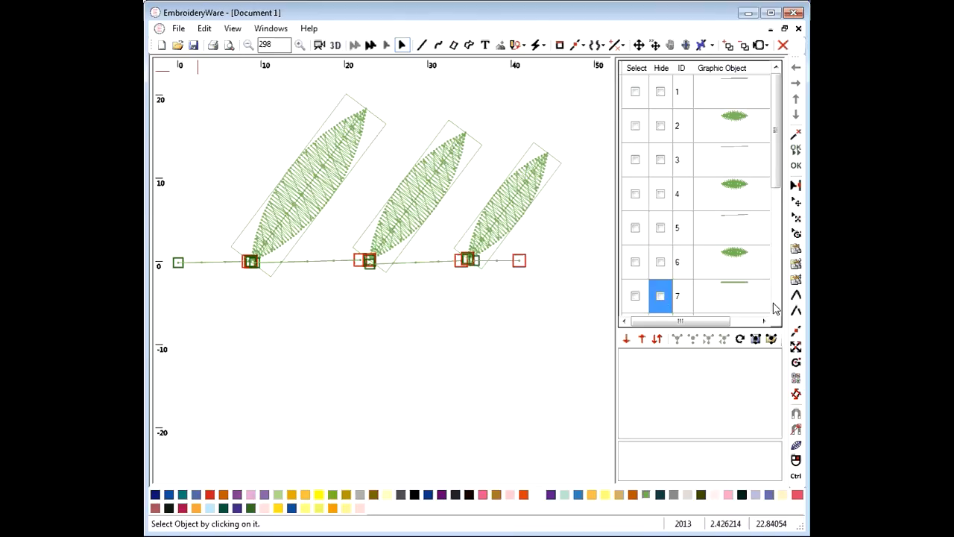
scroll(678, 287, down, 2)
click(660, 263)
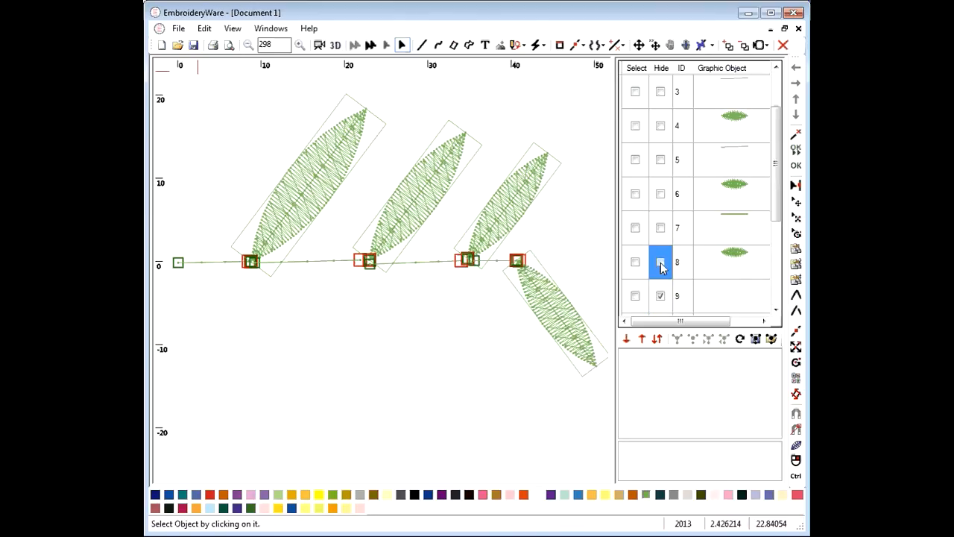
click(661, 297)
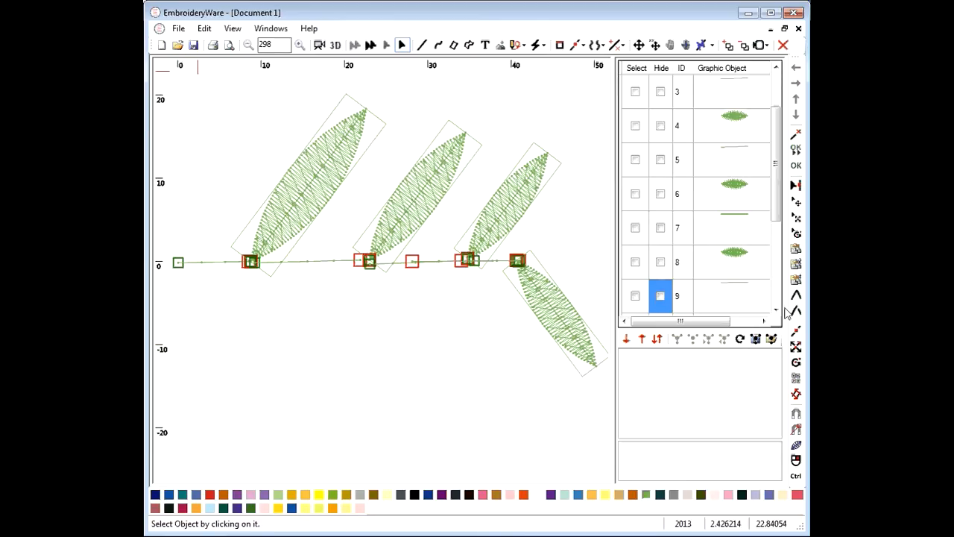
scroll(700, 223, down, 3)
click(660, 229)
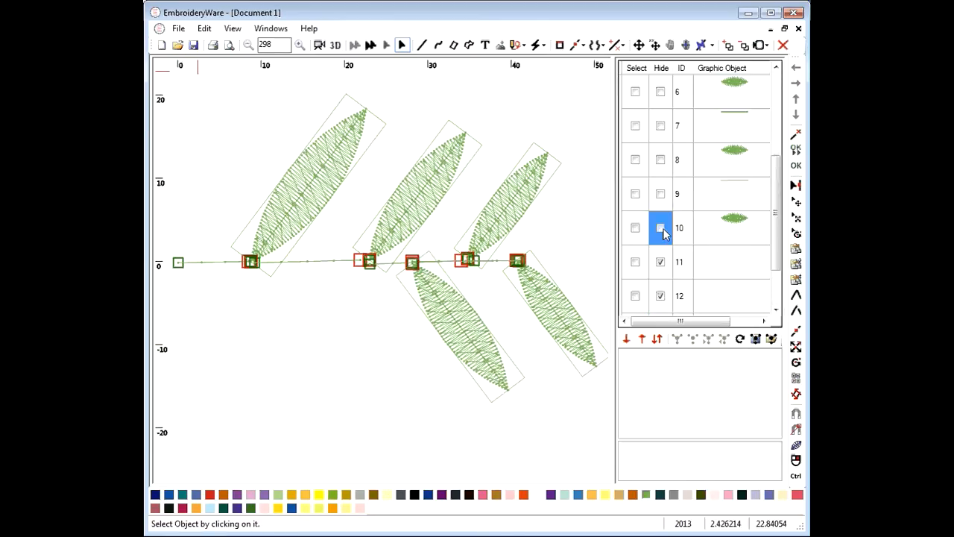
click(660, 262)
click(660, 296)
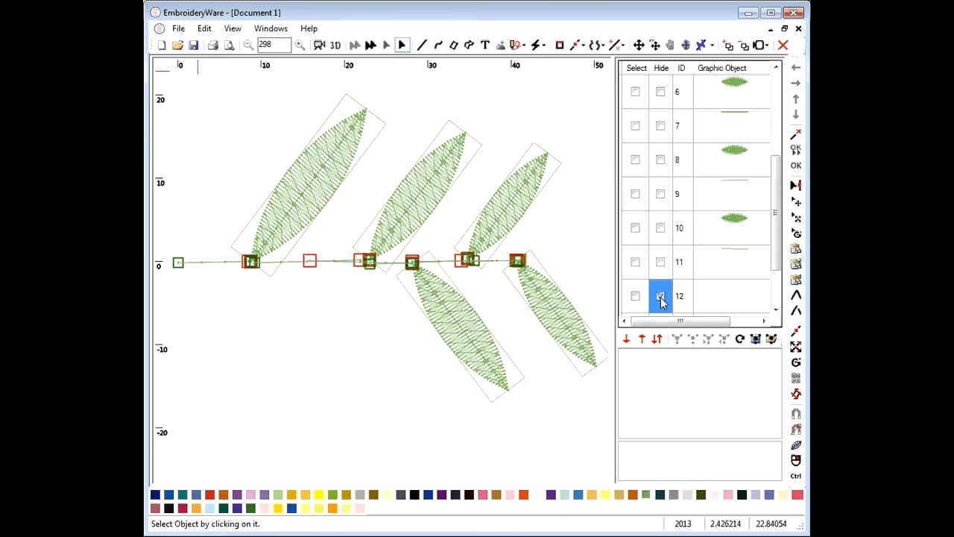
click(660, 297)
click(776, 308)
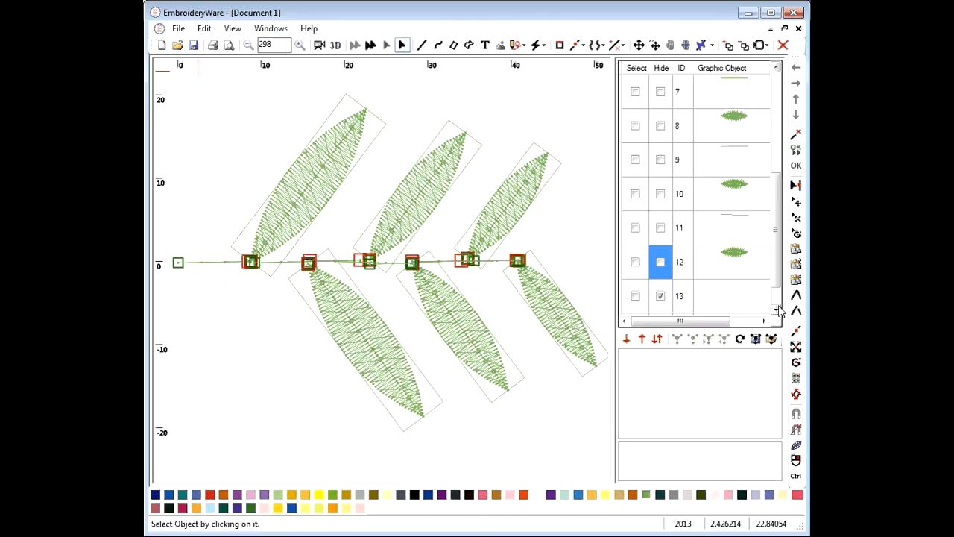
click(776, 309)
click(660, 263)
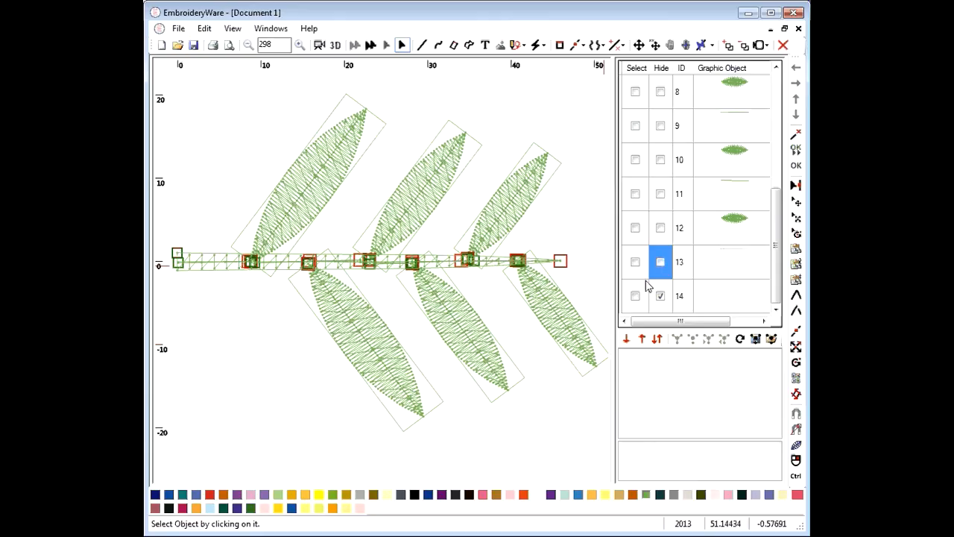
click(661, 298)
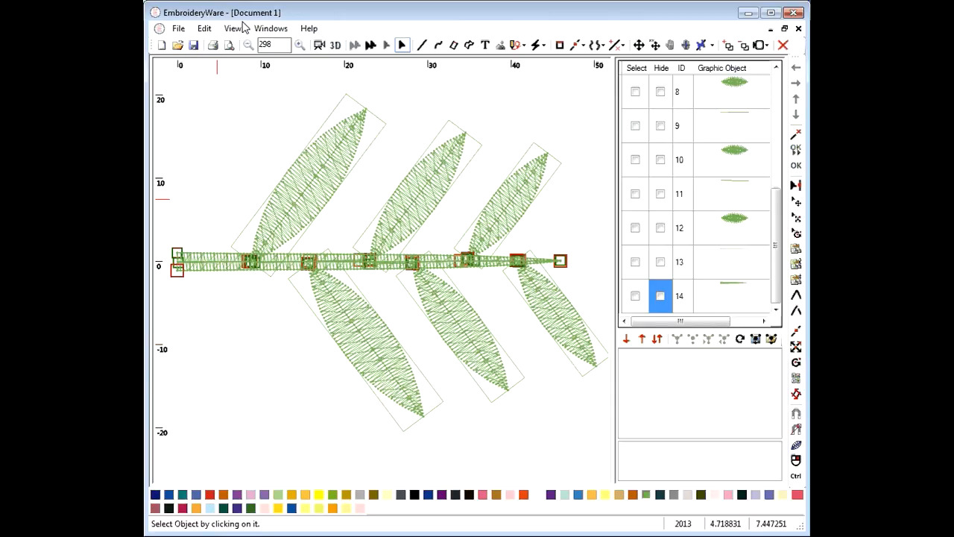
click(319, 45)
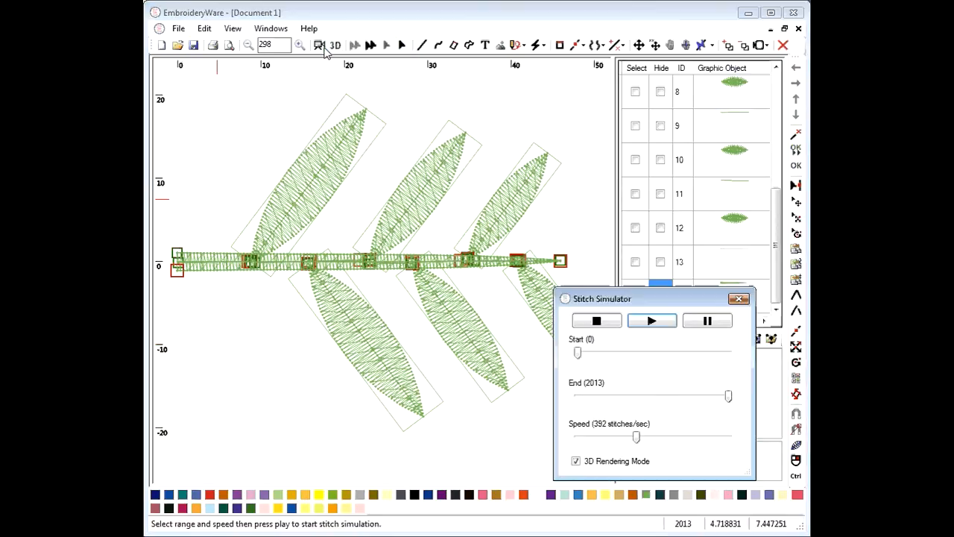
drag(668, 304, 726, 325)
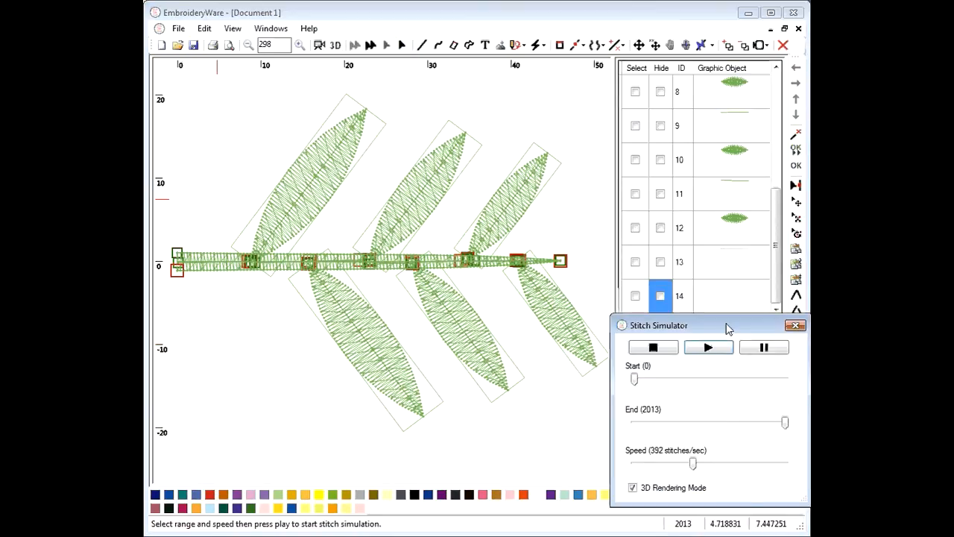
click(723, 347)
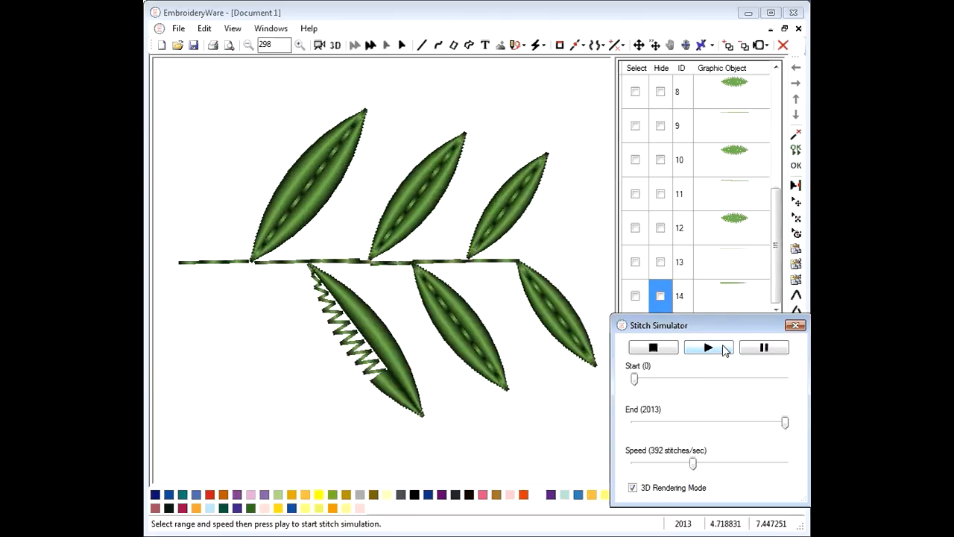
click(795, 326)
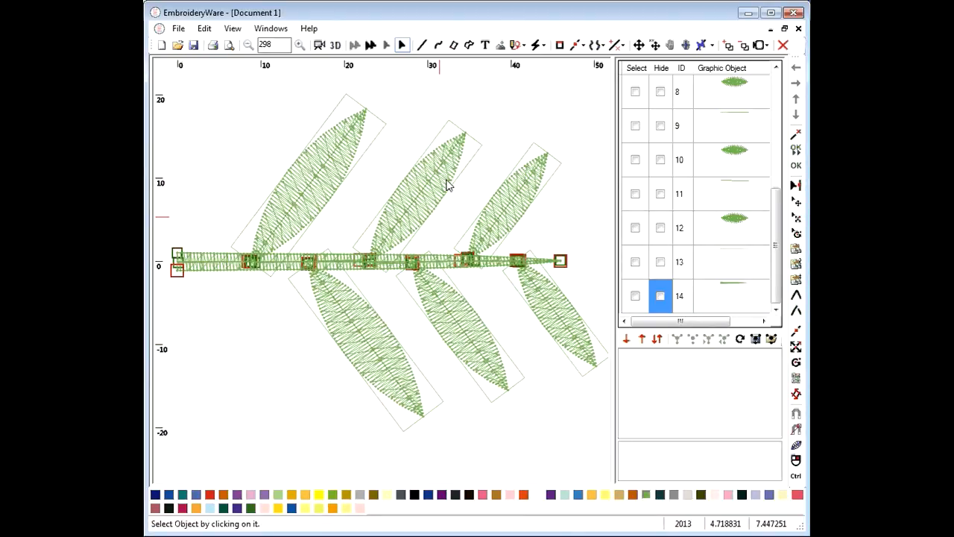
Select every leaf and stem object and group them into one 2011-stitch sprig object
drag(775, 287, 782, 225)
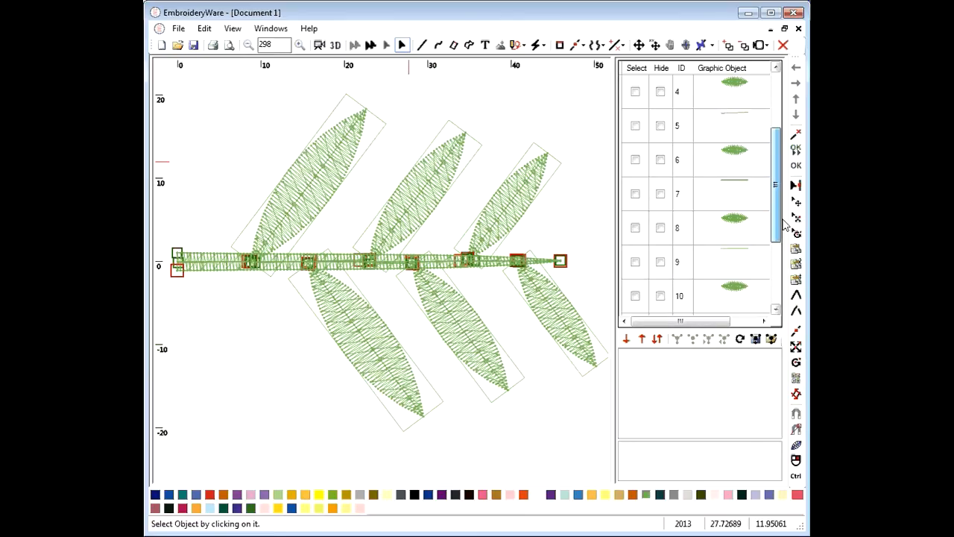
scroll(701, 91, up, 1)
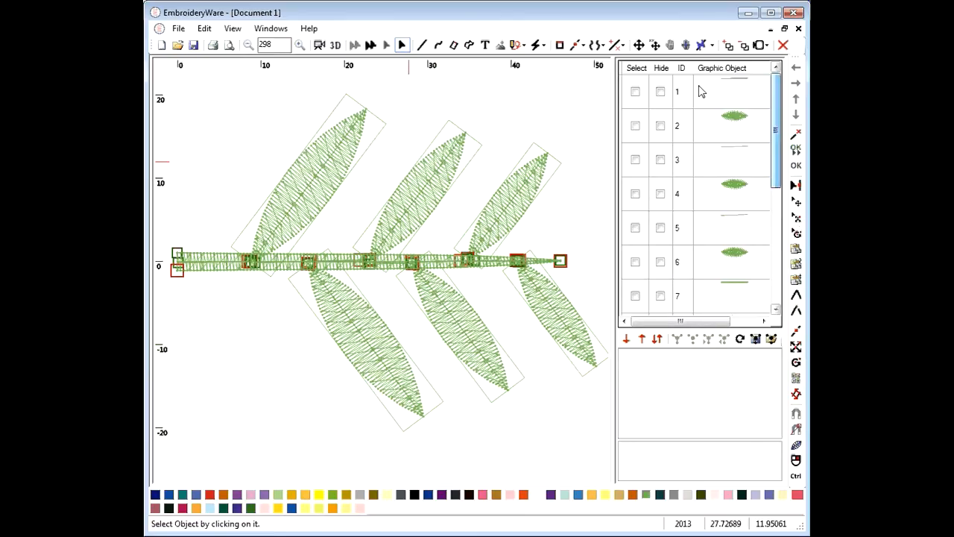
click(637, 68)
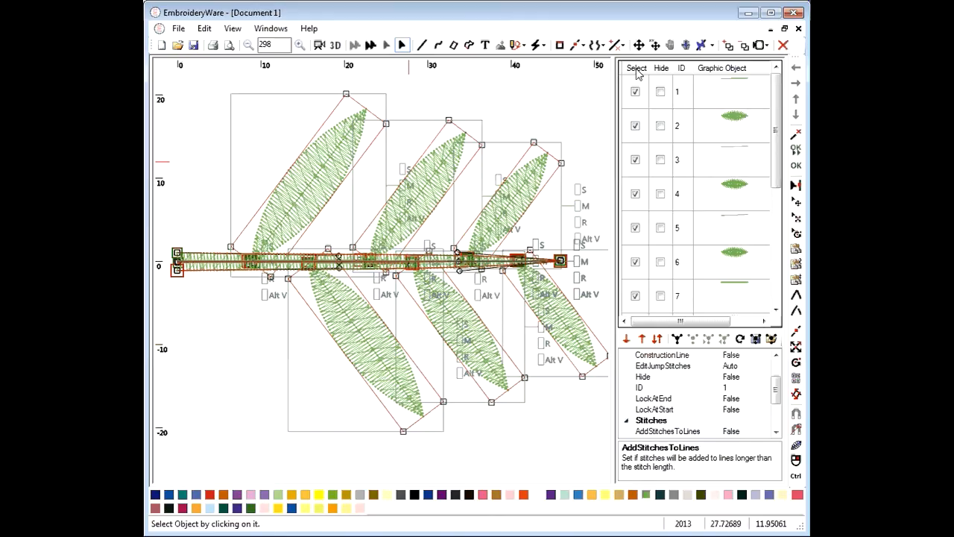
click(676, 339)
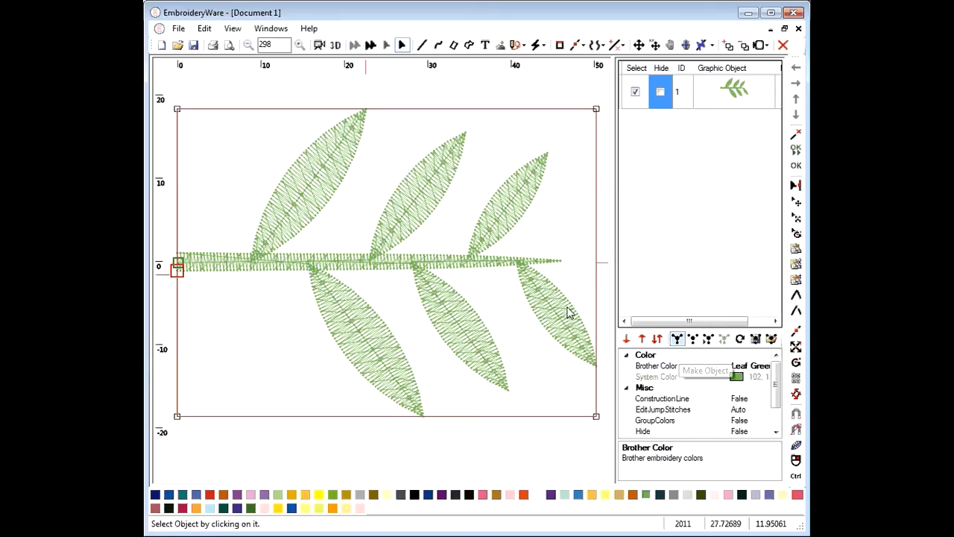
Inside the group, draw a short line on leaf 12 (2017 stitches), then return to the whole sprig
click(707, 339)
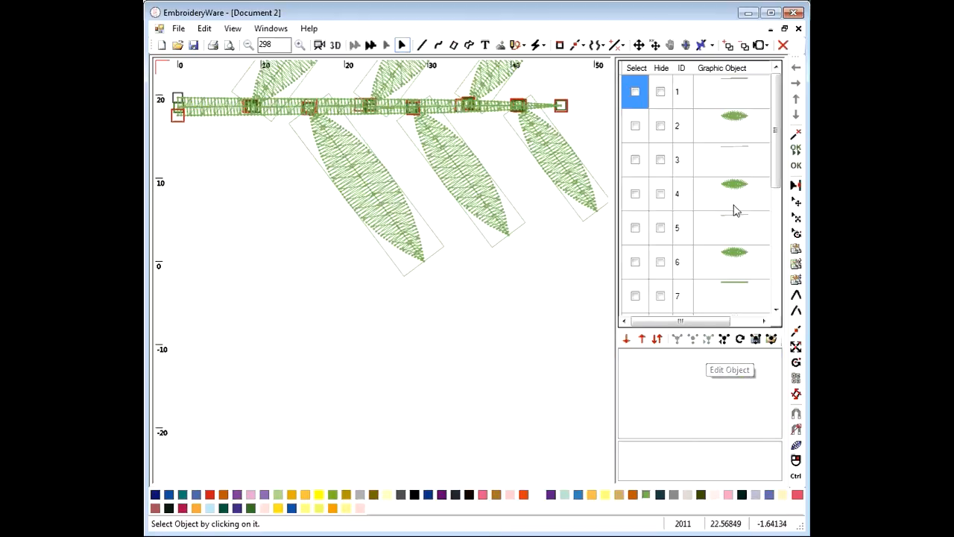
click(775, 250)
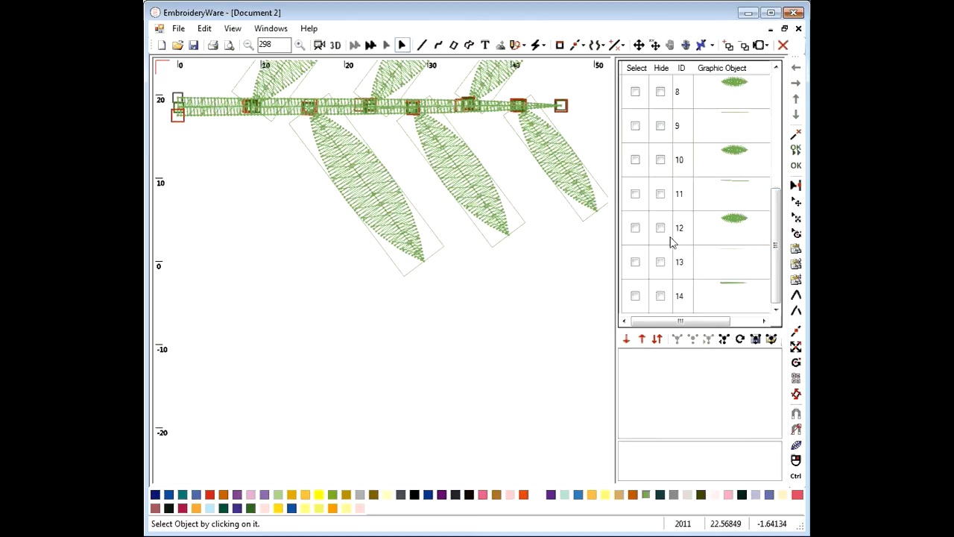
click(736, 223)
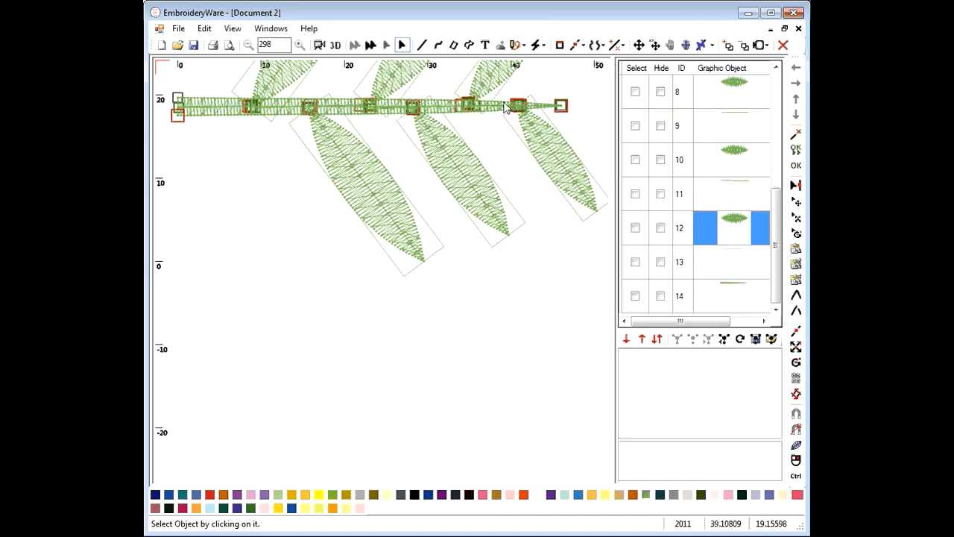
click(422, 46)
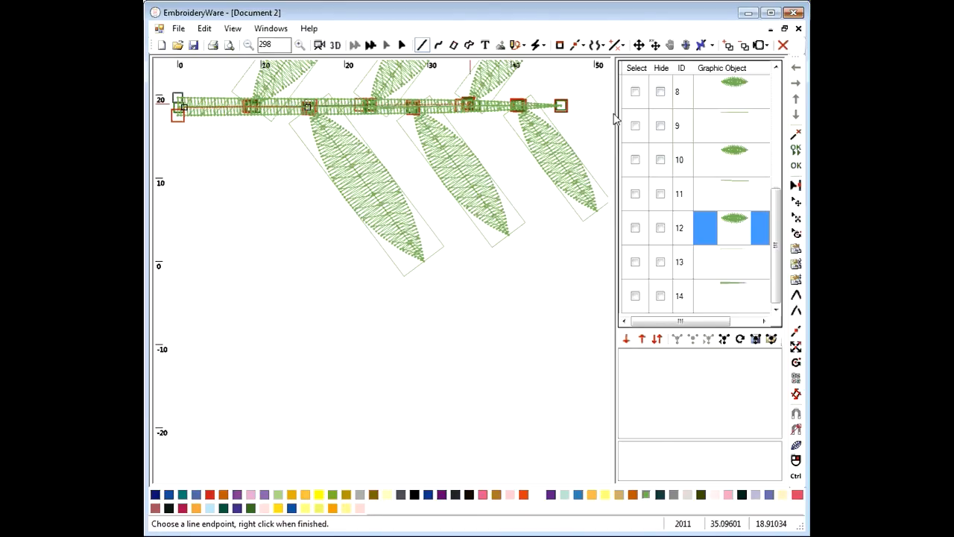
click(795, 167)
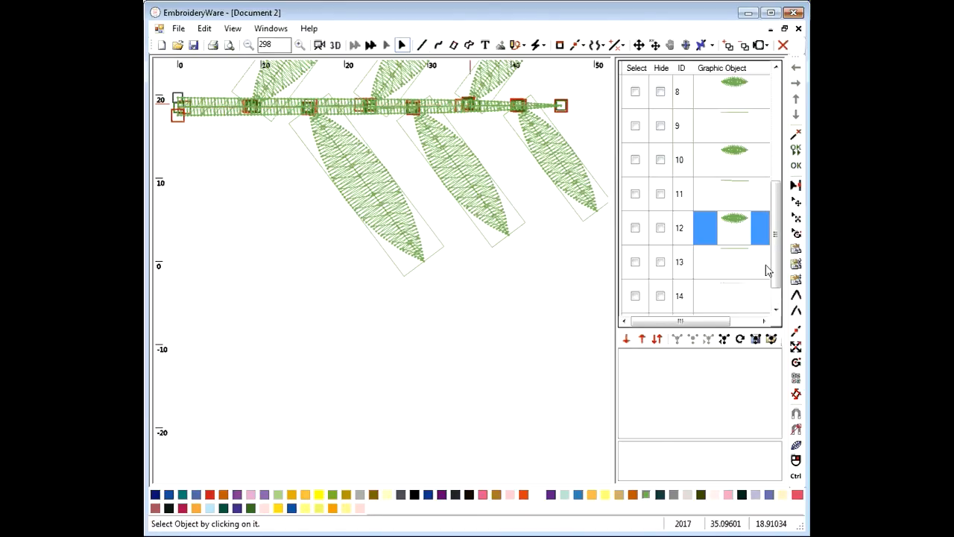
click(724, 340)
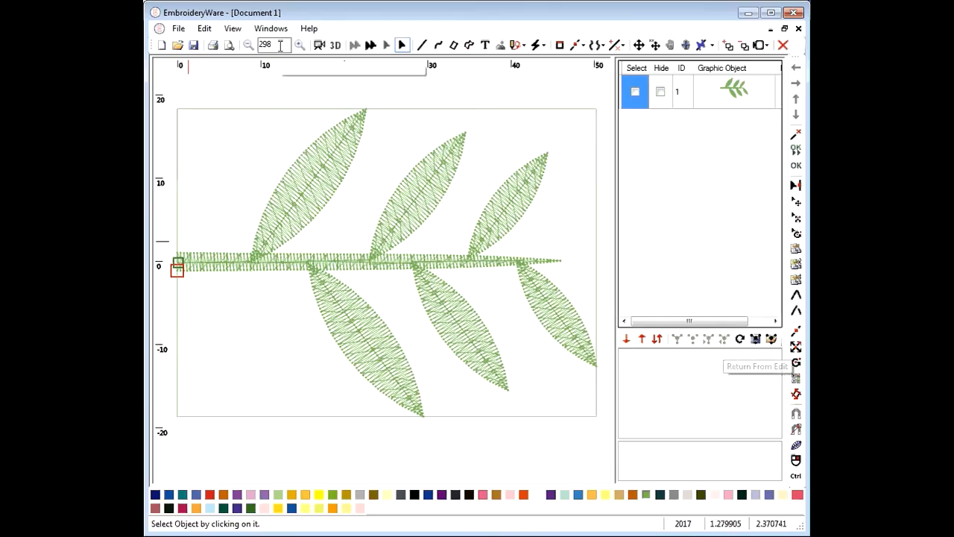
click(319, 45)
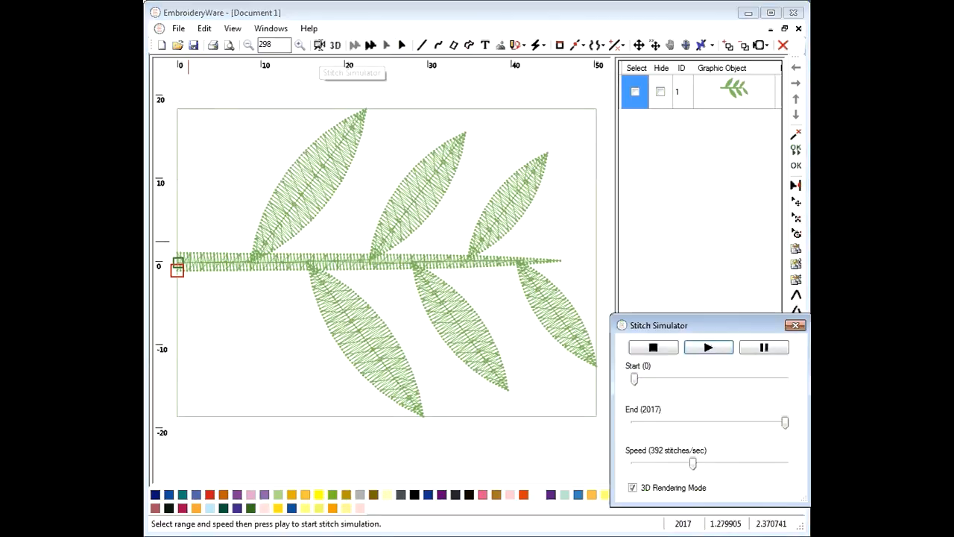
click(709, 347)
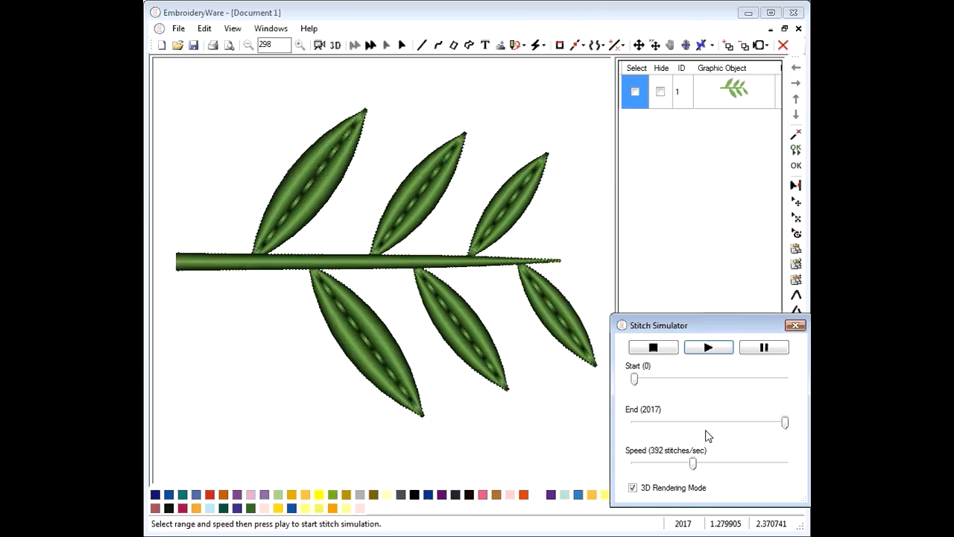
click(795, 325)
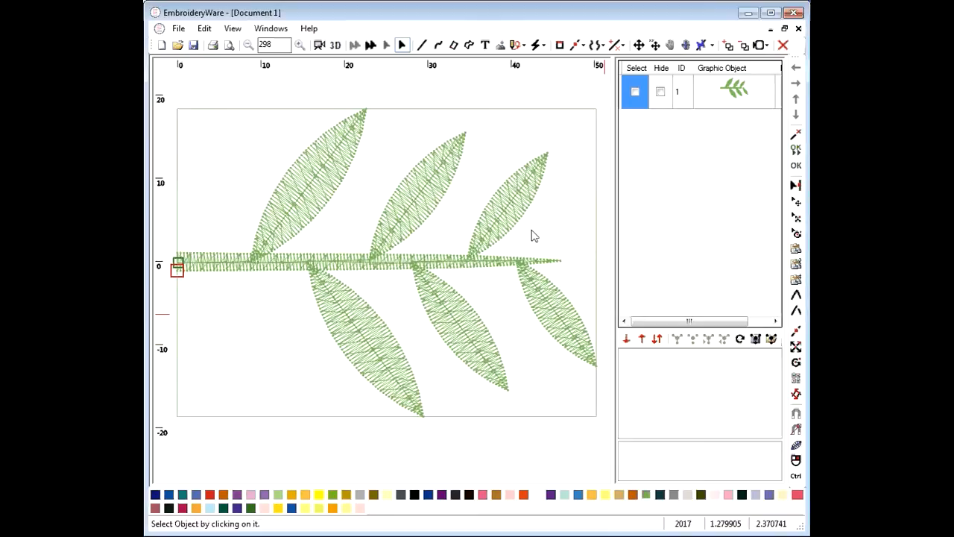
scroll(552, 184, down, 2)
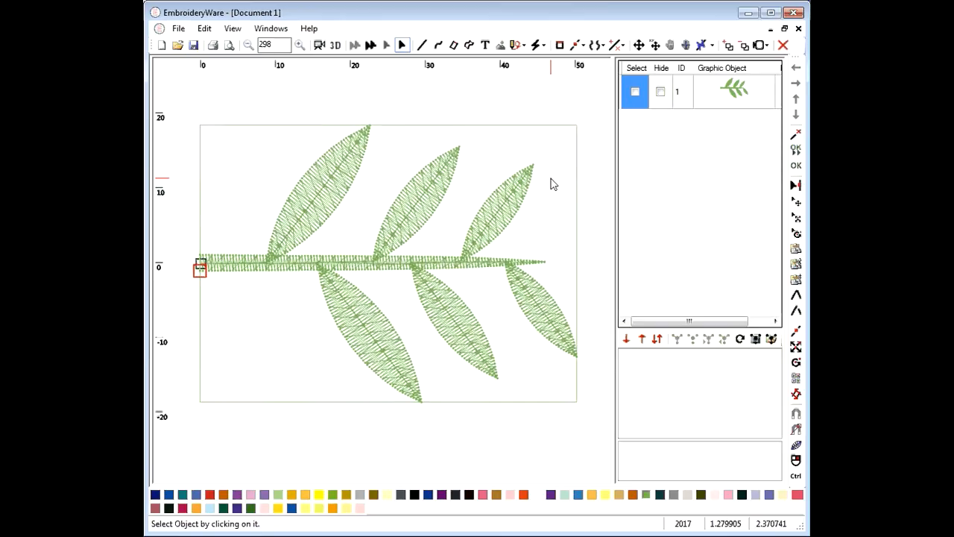
scroll(382, 247, down, 2)
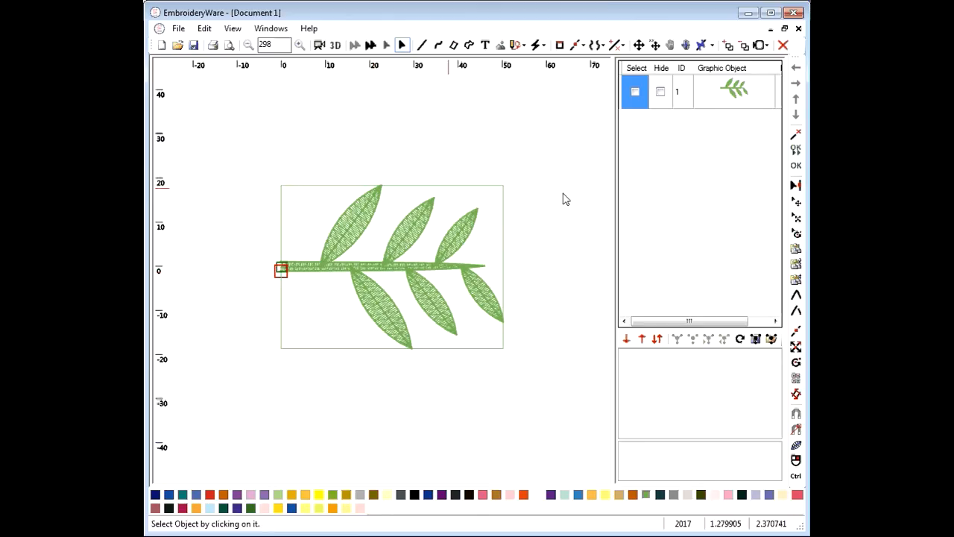
click(633, 93)
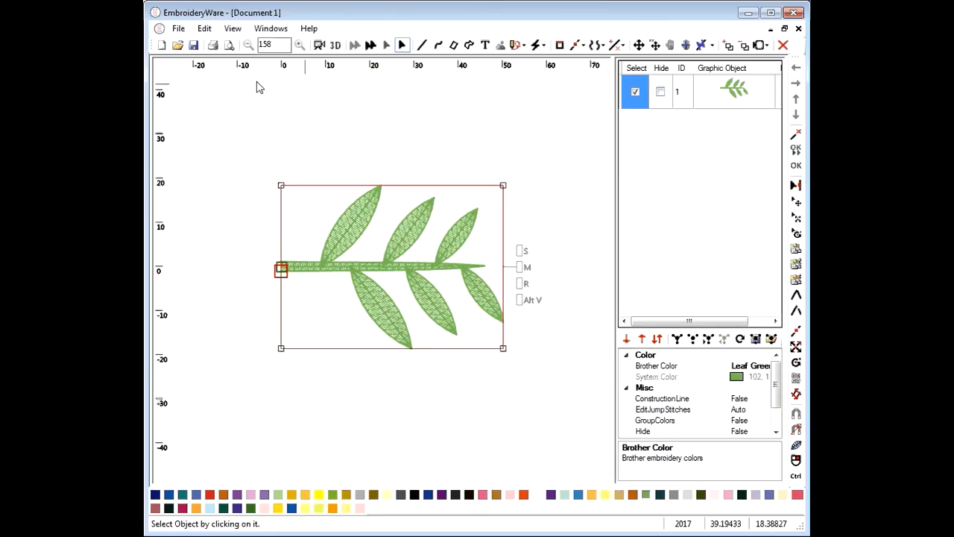
click(522, 300)
drag(488, 197, 449, 218)
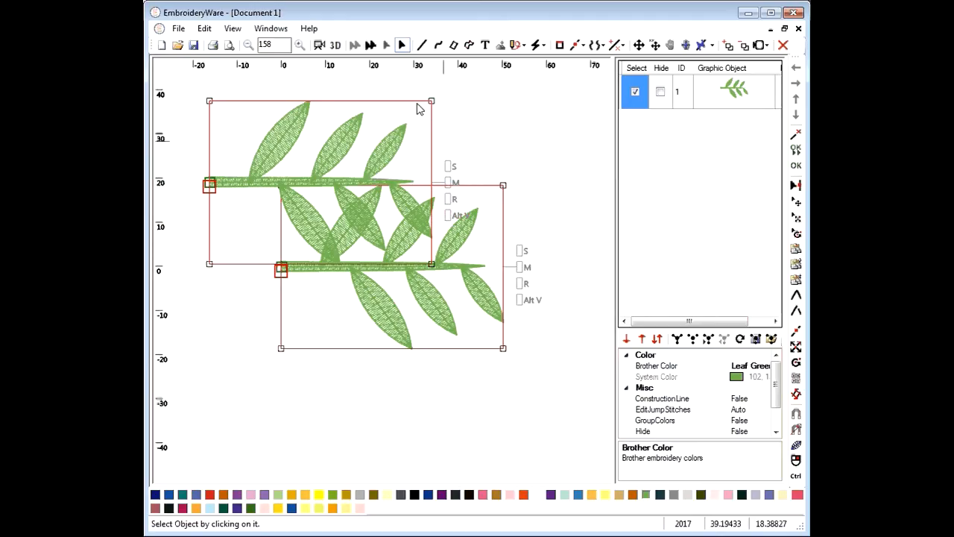
click(636, 69)
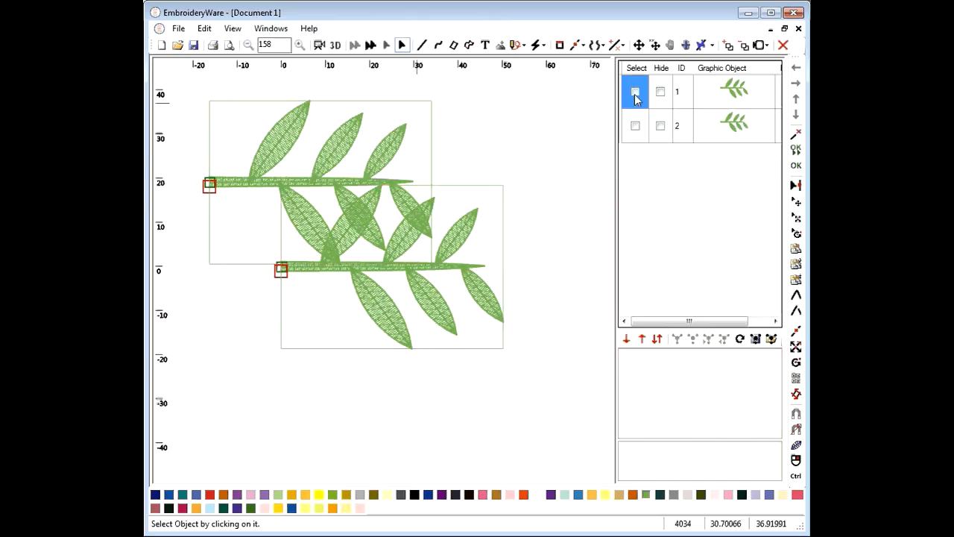
click(635, 127)
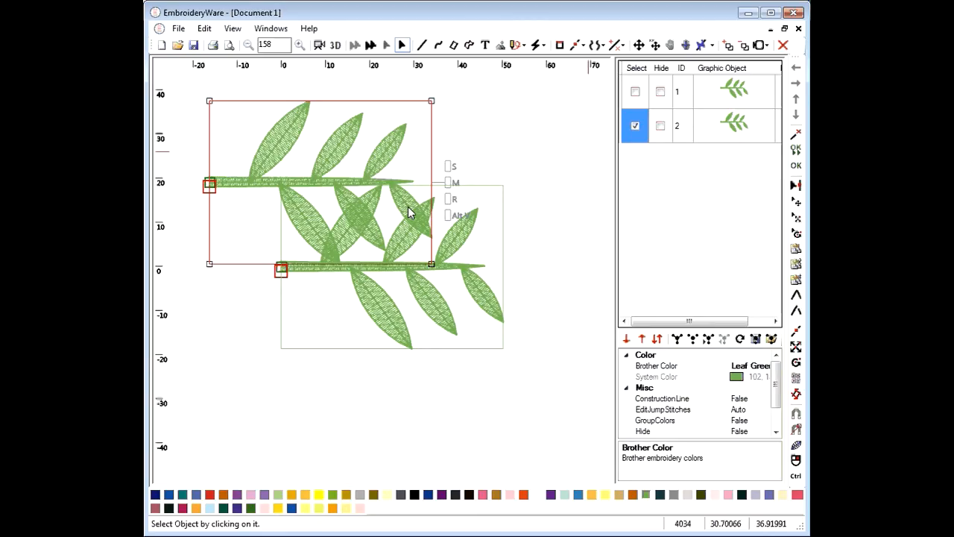
key(ctrl+z)
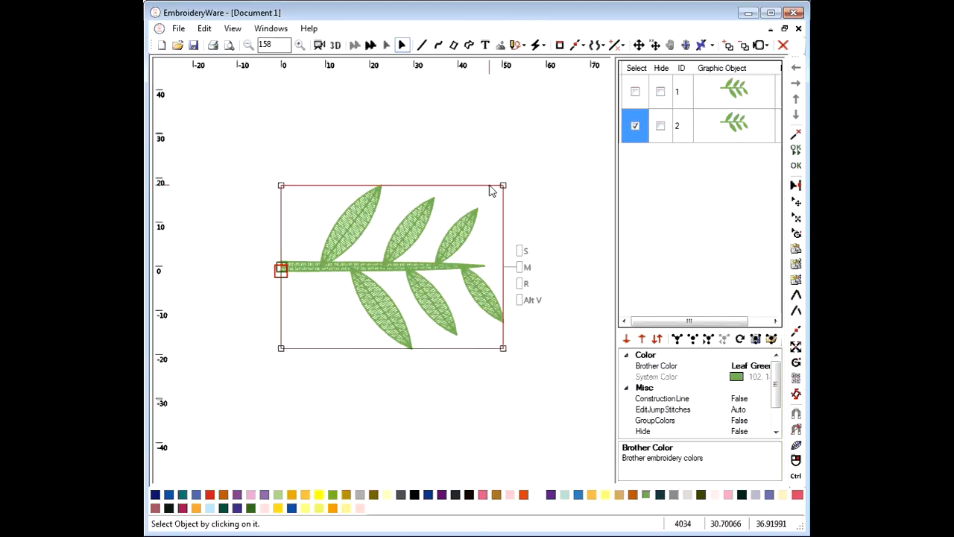
key(ctrl+z)
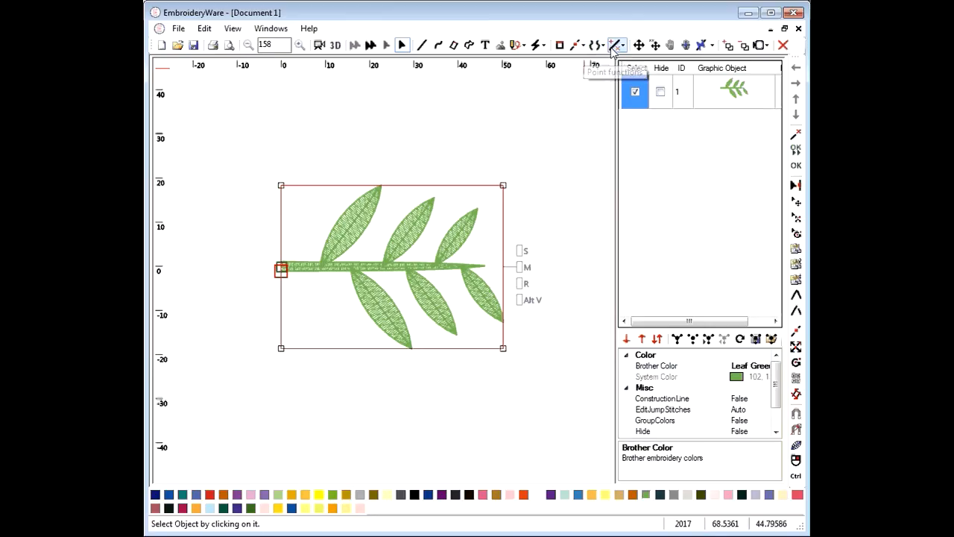
Create a circular pattern of the sprig centred at 0,0 with 4 copies over 360°
click(620, 46)
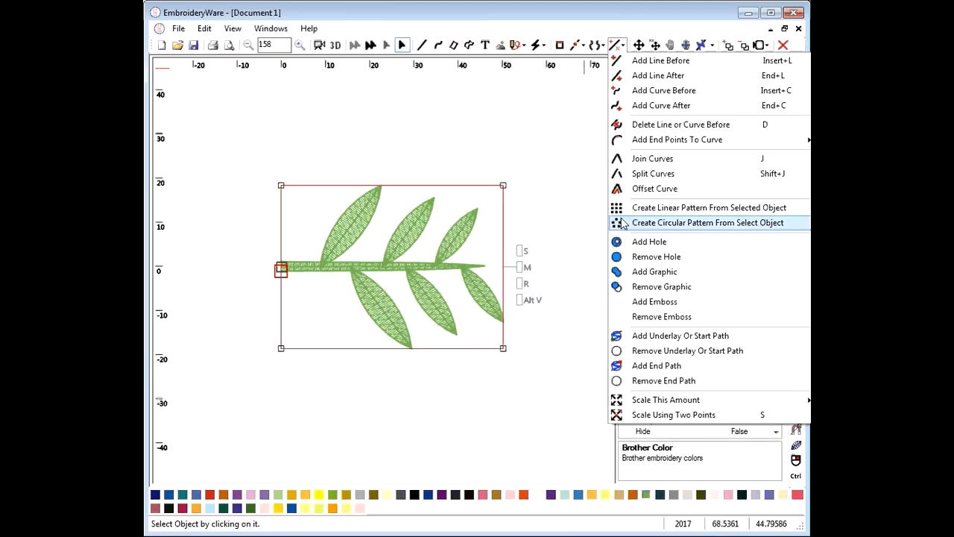
click(686, 222)
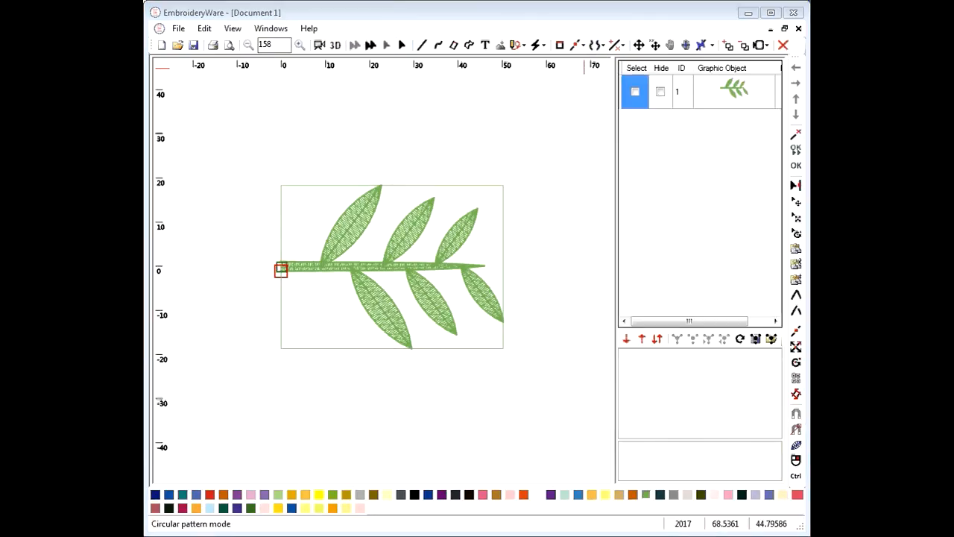
drag(777, 145, 639, 112)
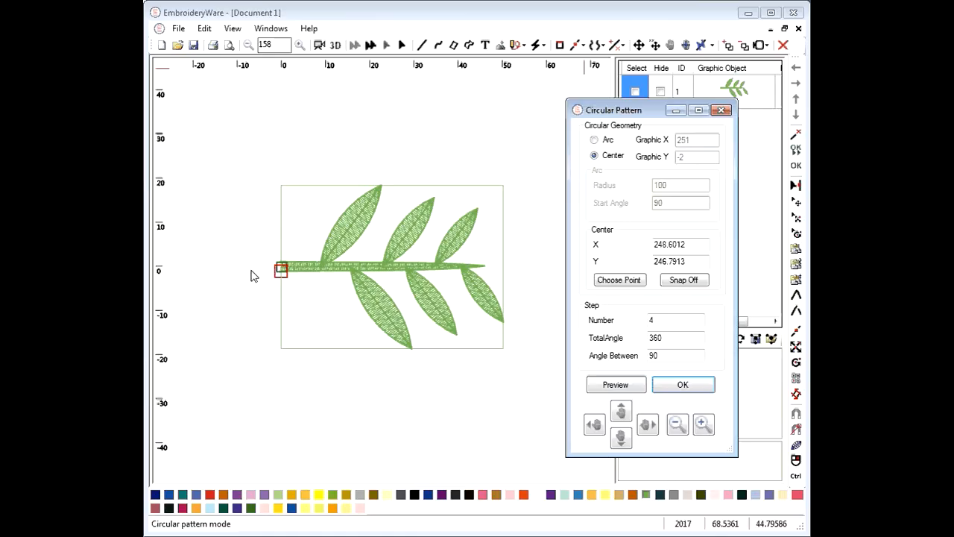
drag(693, 244, 611, 260)
text(0)
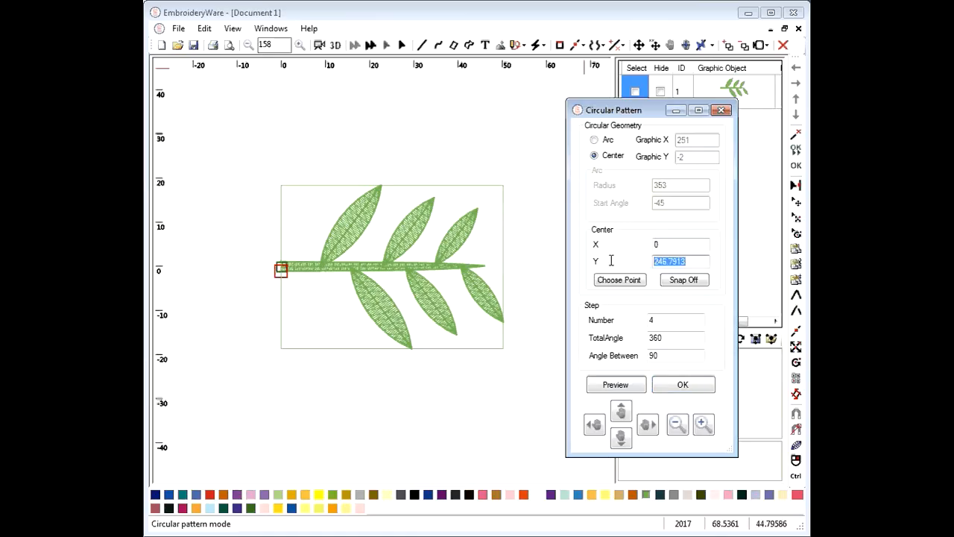
text(0)
click(616, 385)
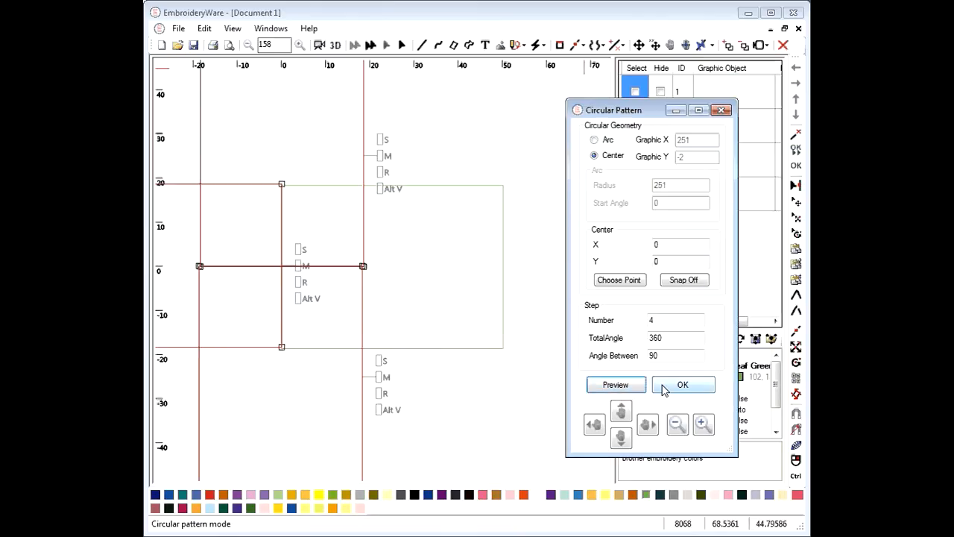
click(668, 388)
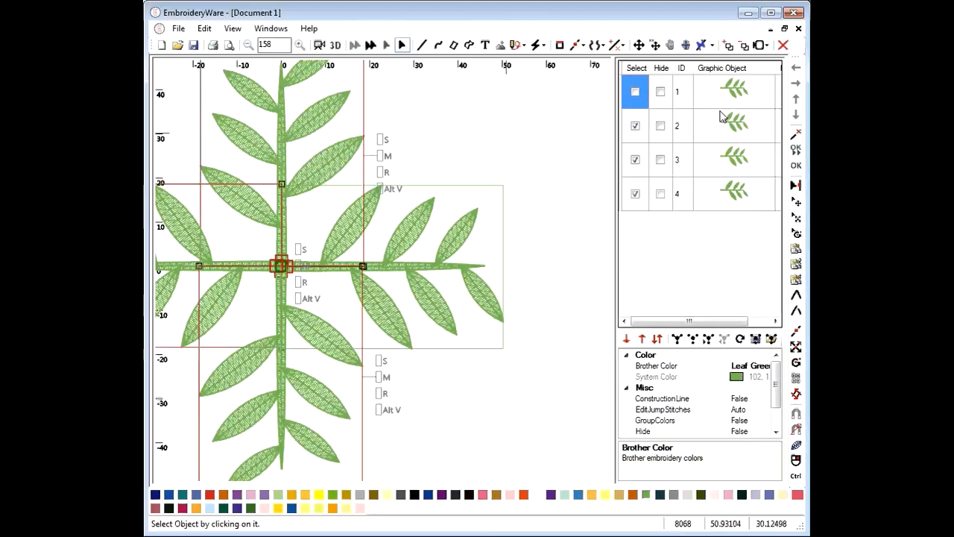
Select then deselect the four sprigs and bring the upper branch fully into view
click(721, 118)
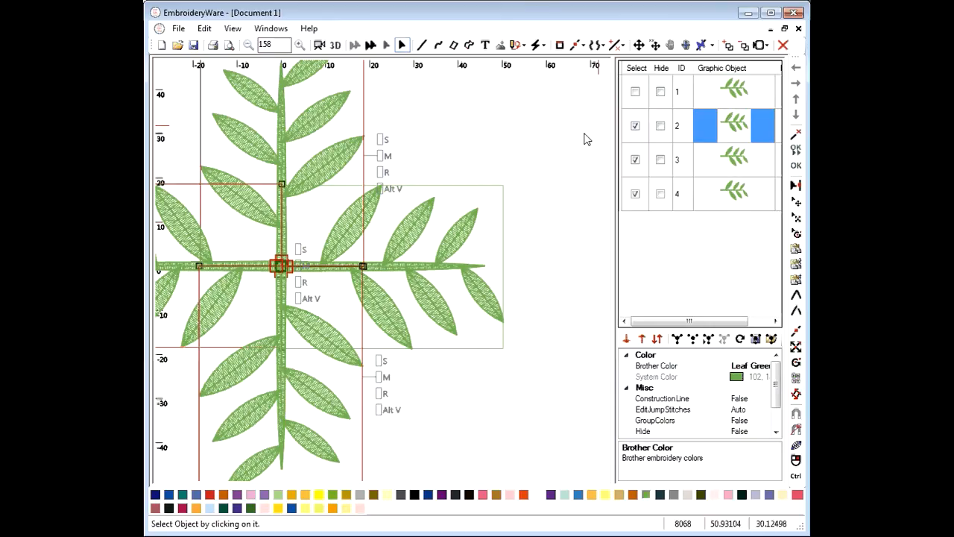
click(633, 70)
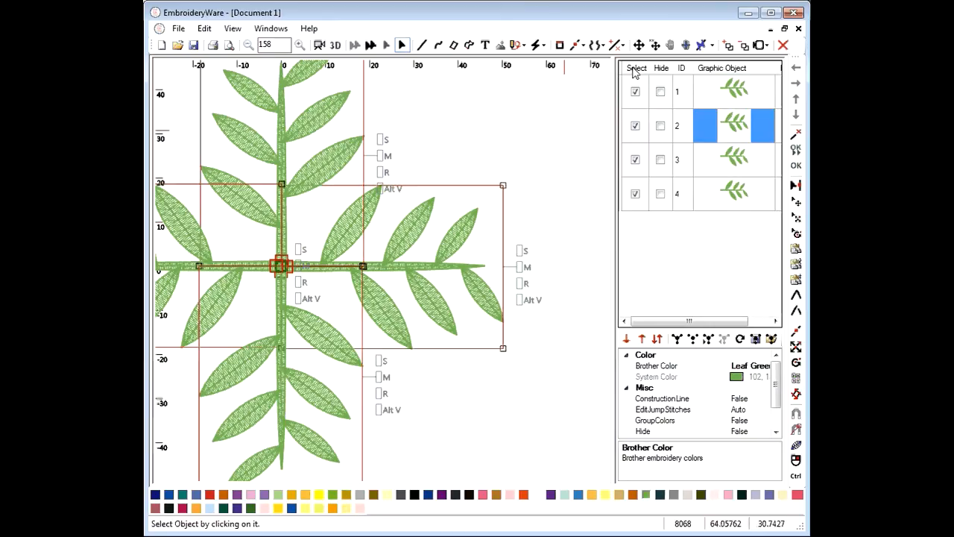
click(632, 71)
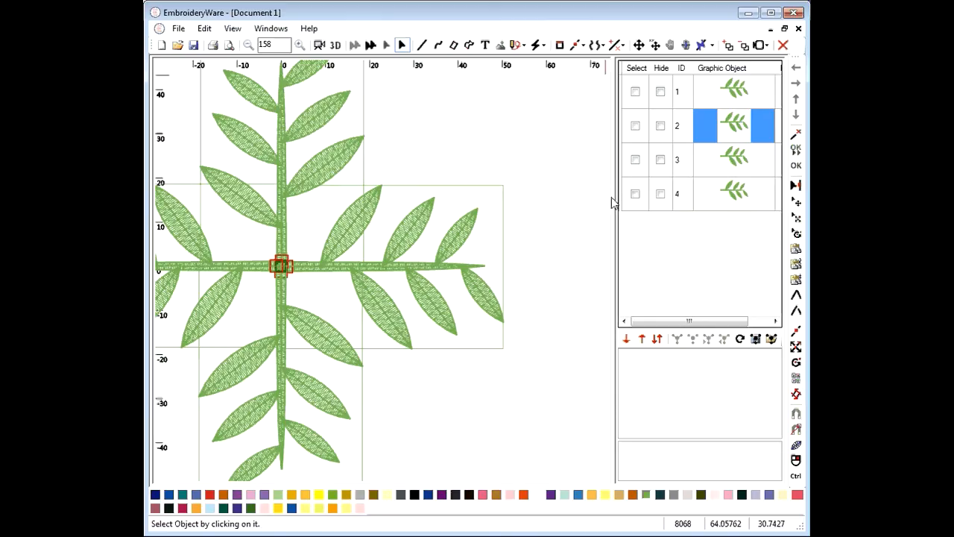
drag(605, 75, 614, 202)
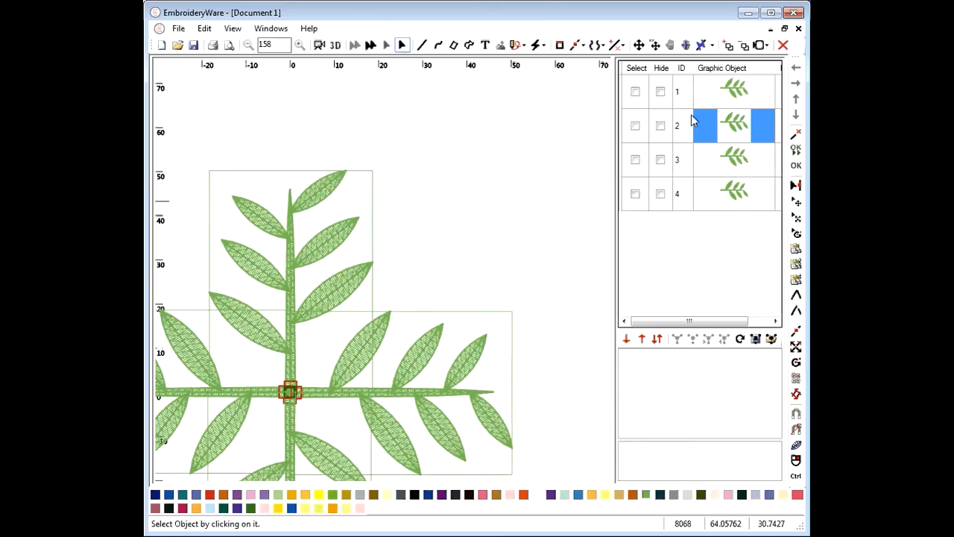